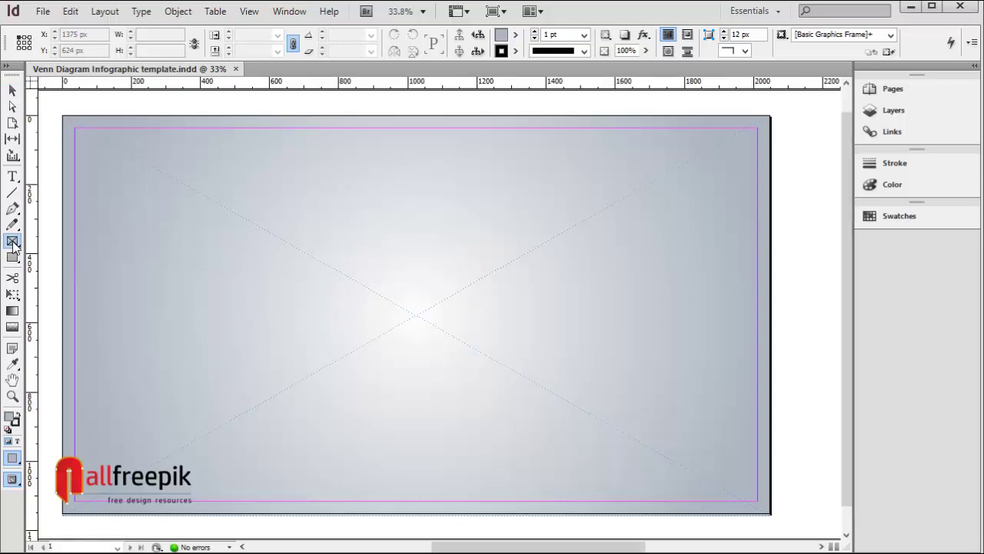
# Step: Draw a hexagon about 288 px wide and 249 px high in the upper middle of the page with the Polygon tool
pyautogui.click(12, 242)
pyautogui.click(12, 259)
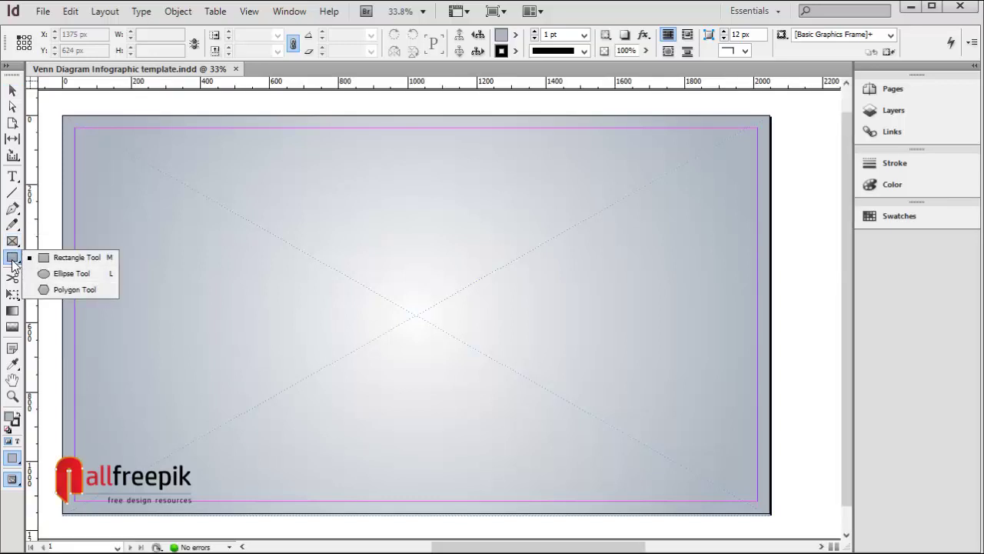
pyautogui.click(62, 289)
pyautogui.moveTo(336, 204); pyautogui.dragTo(437, 339)
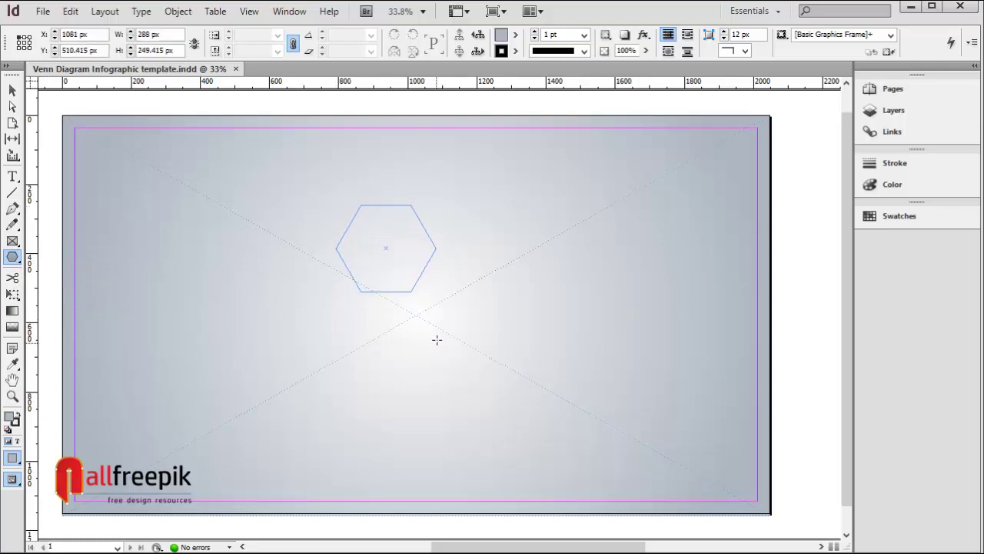
pyautogui.click(13, 91)
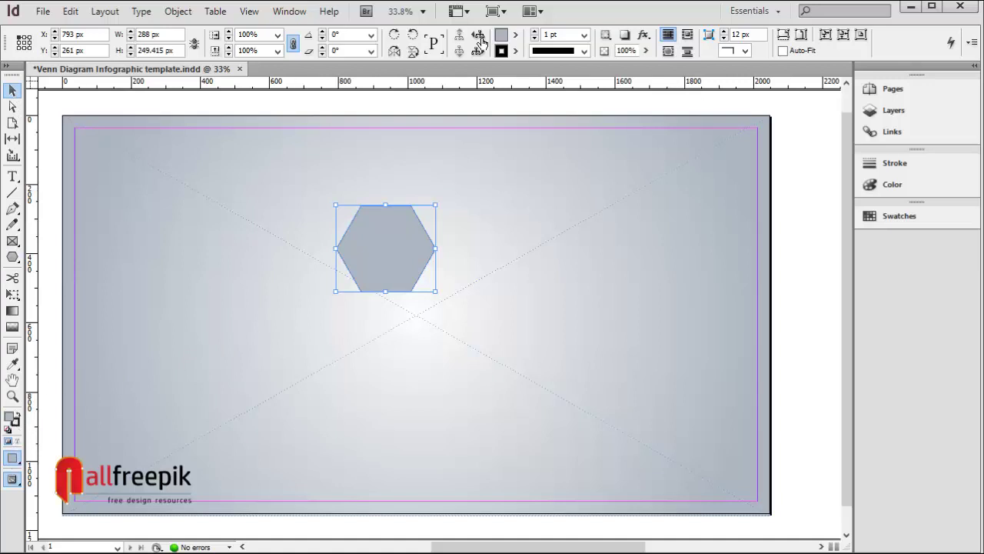
# Step: Remove the hexagon's fill by setting it to None
pyautogui.click(515, 35)
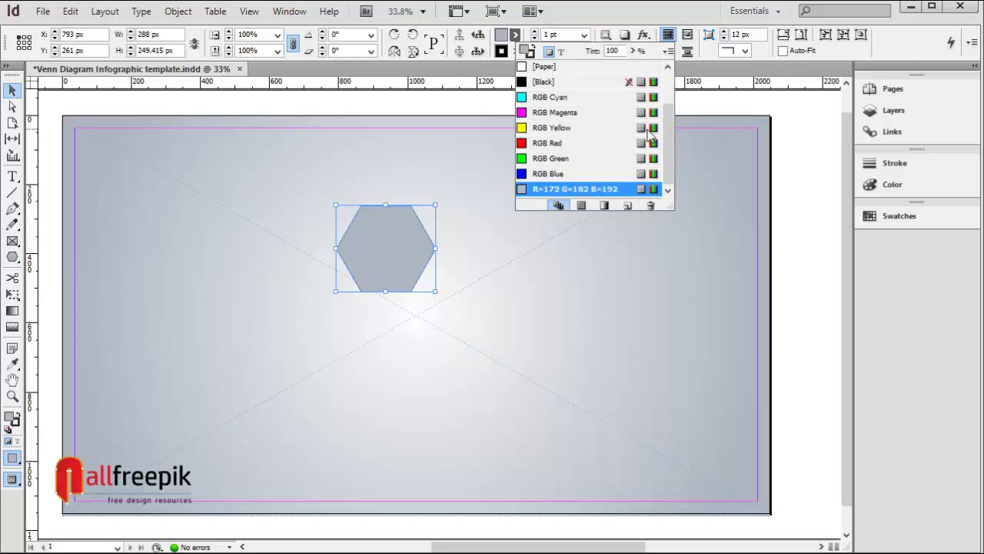
pyautogui.scroll(2, 649, 135)
pyautogui.click(562, 72)
pyautogui.click(795, 311)
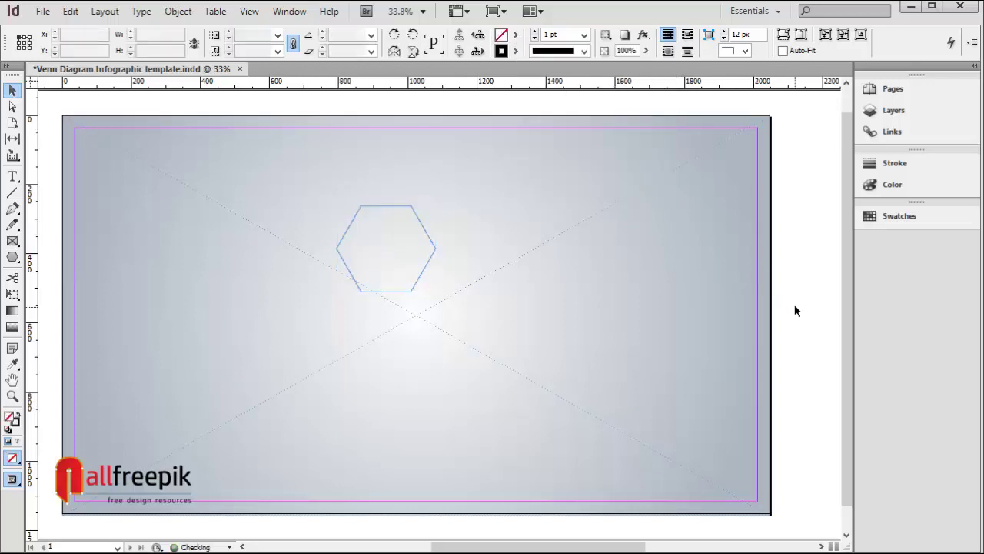
# Step: Copy the hexagon, paste it in place and move the copy directly below so that the two share an edge
pyautogui.click(431, 238)
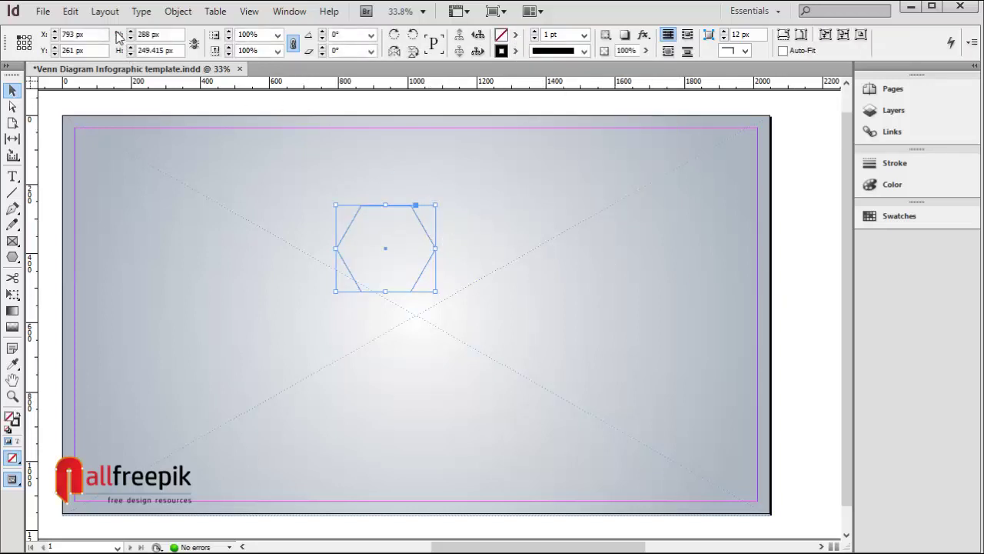
pyautogui.click(70, 11)
pyautogui.click(121, 83)
pyautogui.click(70, 11)
pyautogui.click(139, 152)
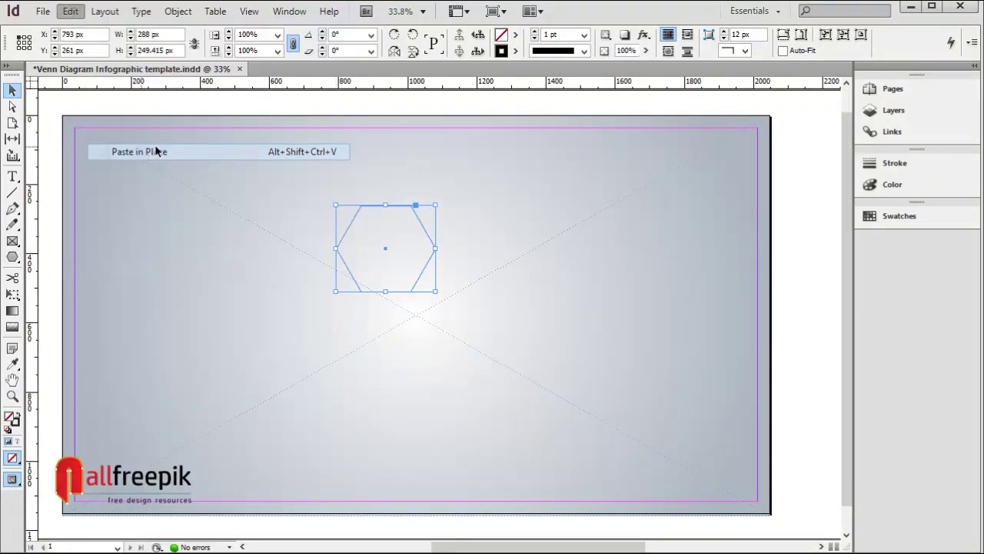
pyautogui.moveTo(407, 207); pyautogui.dragTo(408, 301)
pyautogui.click(780, 246)
# Step: Copy both hexagons, paste them in place and rotate the pasted pair 90° into a horizontal row crossing the vertical pair
pyautogui.moveTo(490, 239); pyautogui.dragTo(342, 361)
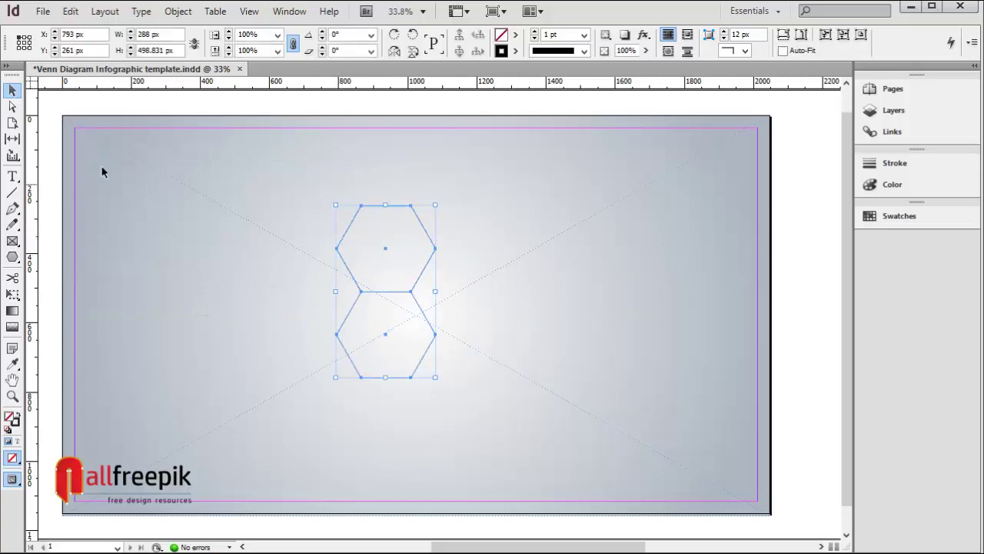
pyautogui.click(70, 11)
pyautogui.click(119, 90)
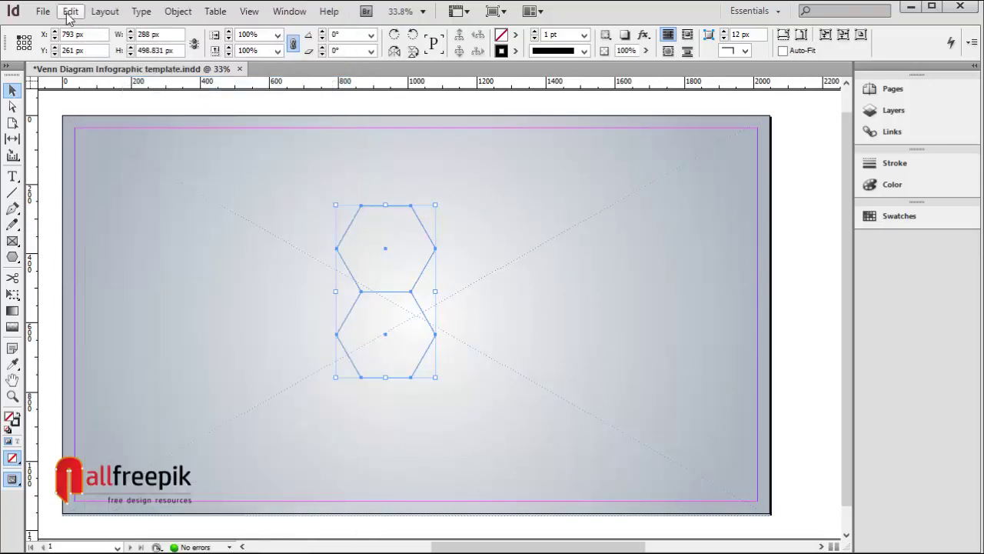
pyautogui.click(70, 11)
pyautogui.click(139, 152)
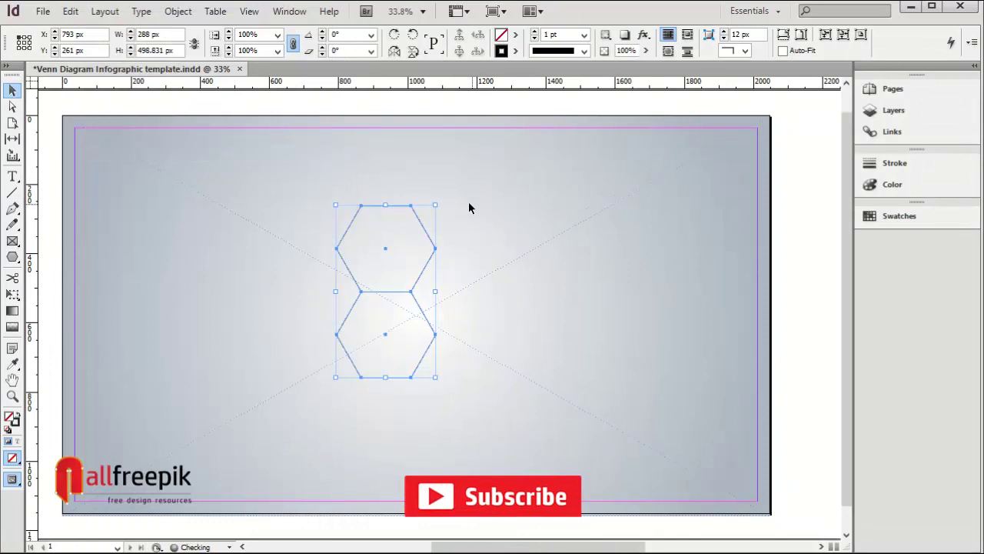
pyautogui.moveTo(439, 202); pyautogui.dragTo(479, 362)
pyautogui.click(539, 201)
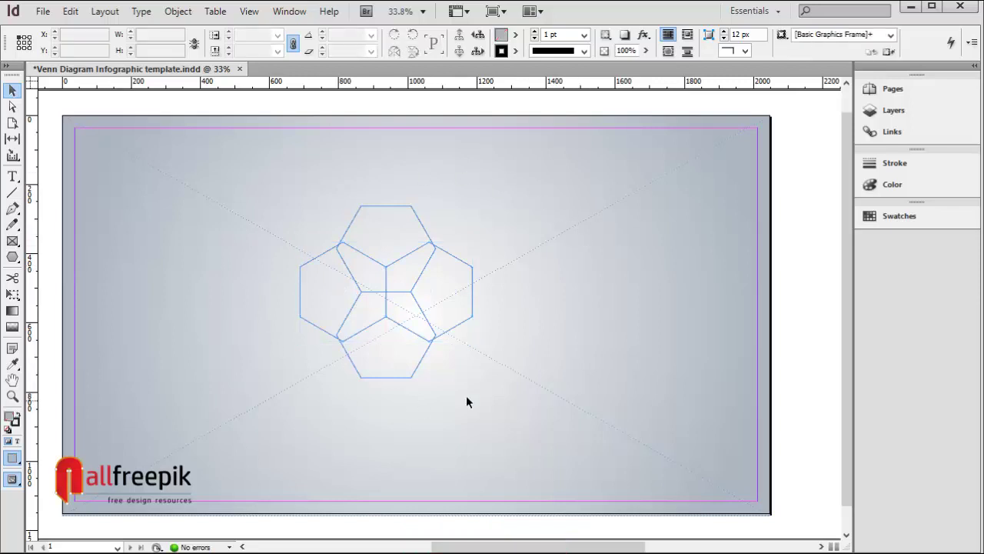
# Step: Scale all four hexagons up together proportionally to about 864 px wide
pyautogui.moveTo(530, 198); pyautogui.dragTo(228, 411)
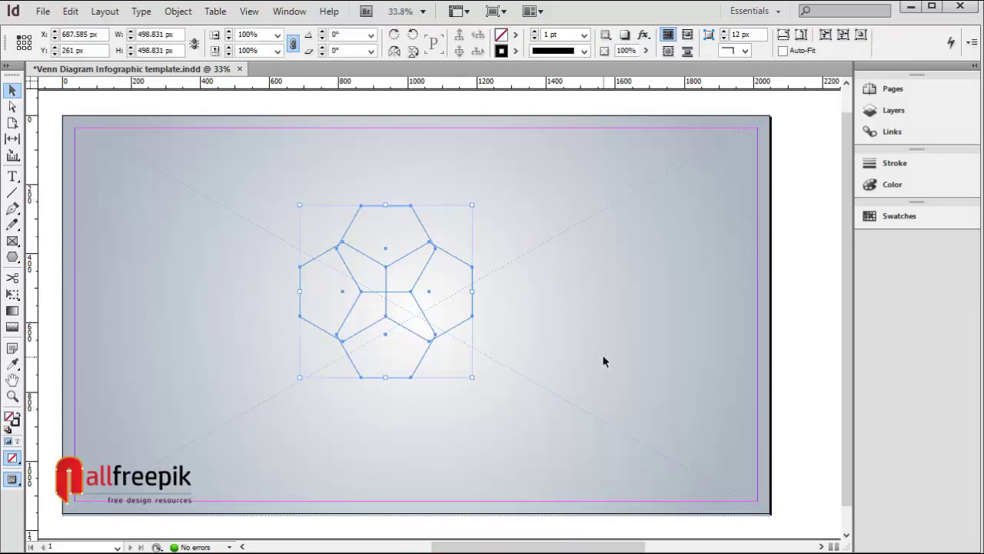
pyautogui.click(603, 353)
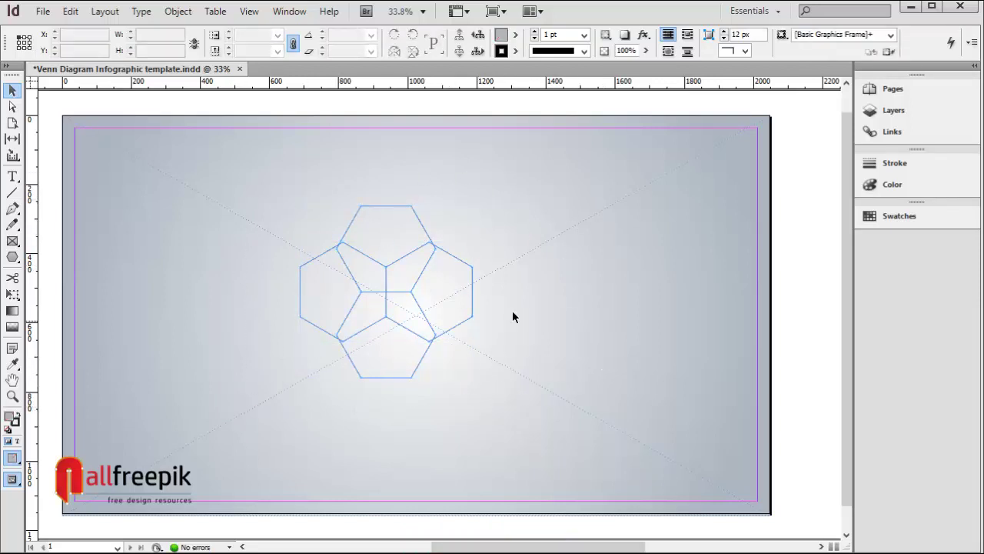
pyautogui.moveTo(516, 206); pyautogui.dragTo(237, 380)
pyautogui.moveTo(473, 206); pyautogui.dragTo(520, 158)
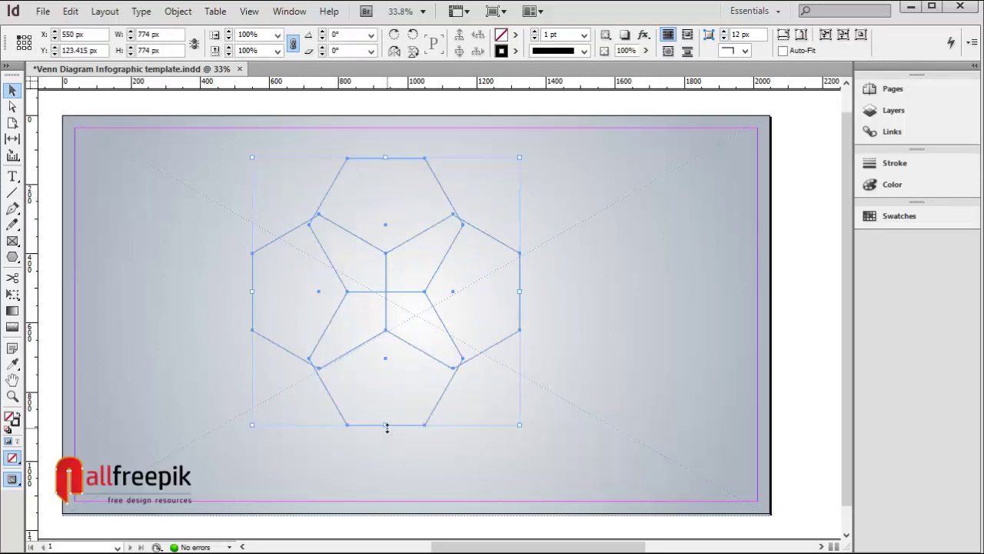
pyautogui.moveTo(386, 428); pyautogui.dragTo(386, 456)
pyautogui.click(631, 297)
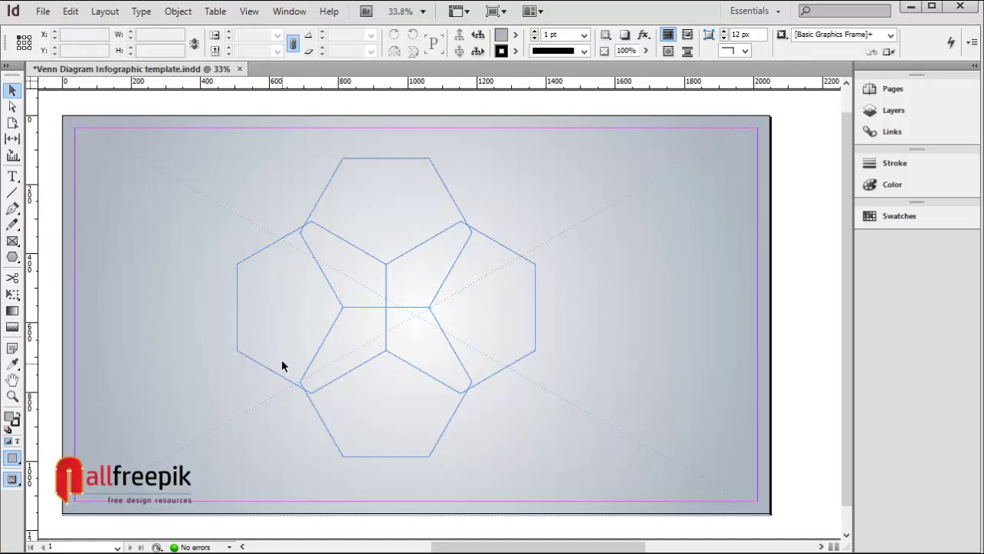
# Step: Copy the left and bottom hexagons of the arrangement together
pyautogui.moveTo(281, 360); pyautogui.dragTo(356, 398)
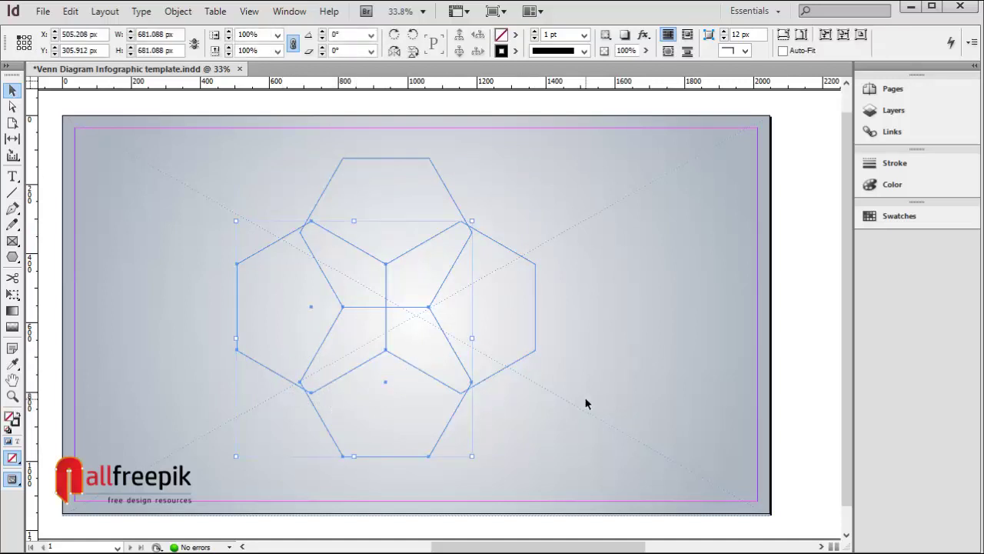
pyautogui.click(603, 414)
pyautogui.click(288, 380)
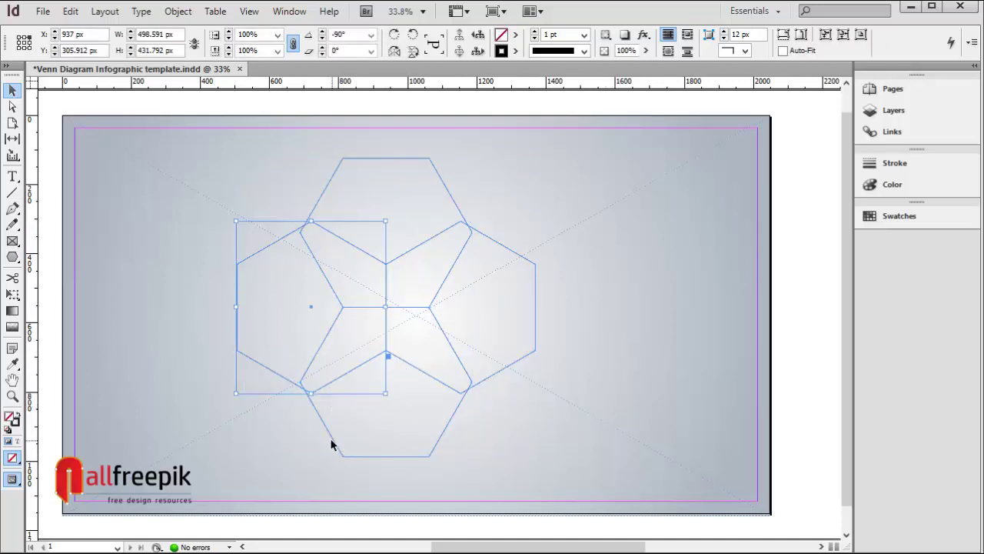
pyautogui.keyDown('shift'); pyautogui.click(381, 456); pyautogui.keyUp('shift')
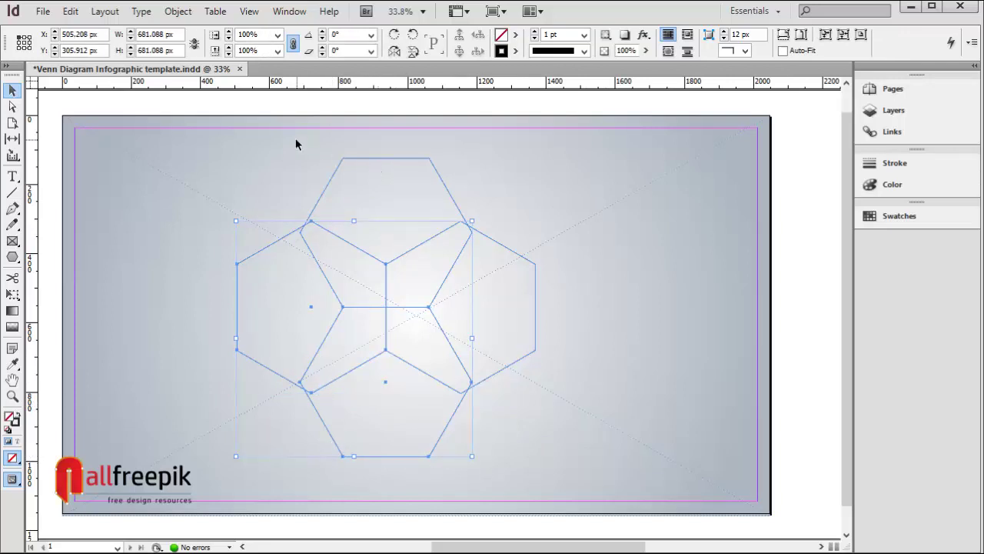
pyautogui.click(71, 12)
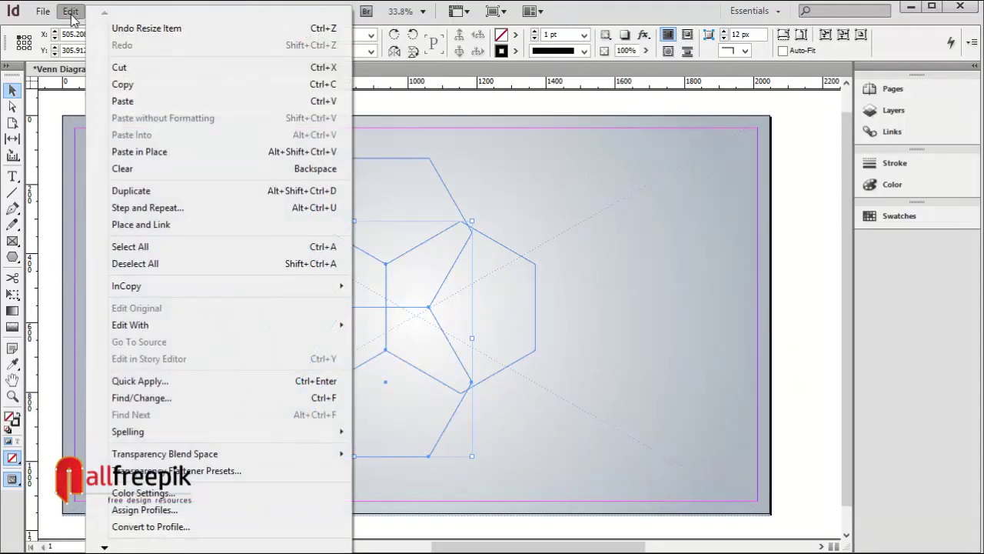
pyautogui.click(123, 85)
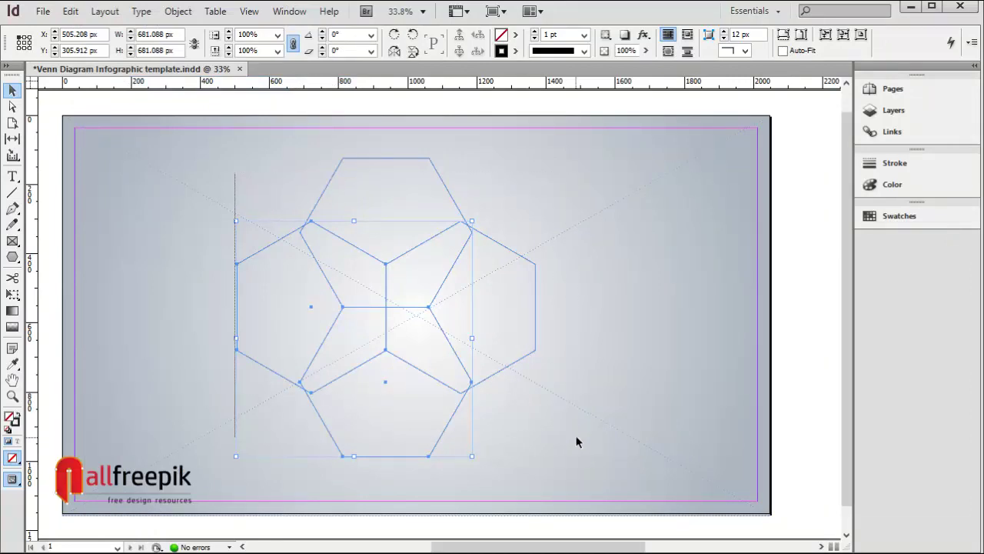
# Step: Lock all four hexagons and paste the copied left and bottom pair in place on top of them
pyautogui.hotkey('ctrl', 'a')
pyautogui.click(177, 11)
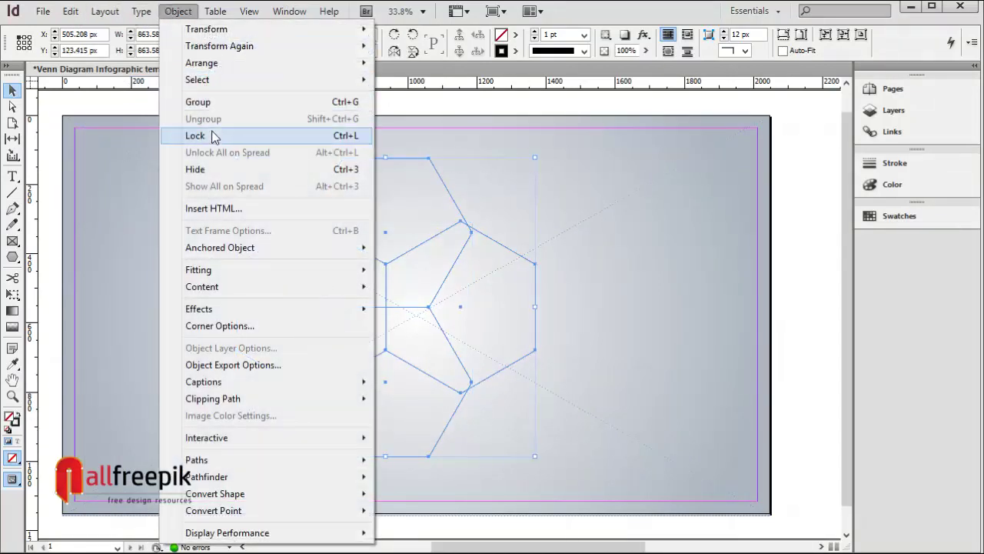
pyautogui.click(215, 136)
pyautogui.click(70, 10)
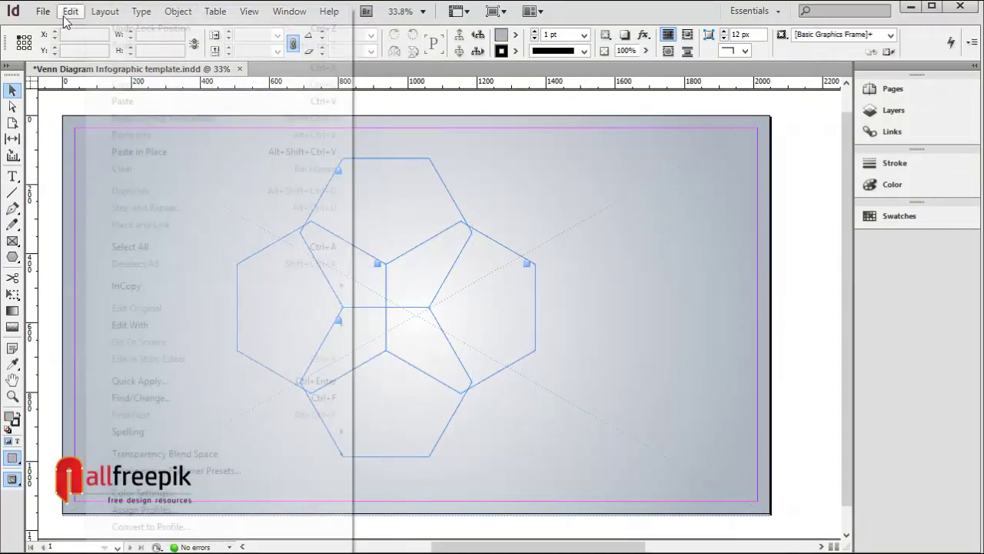
pyautogui.click(123, 150)
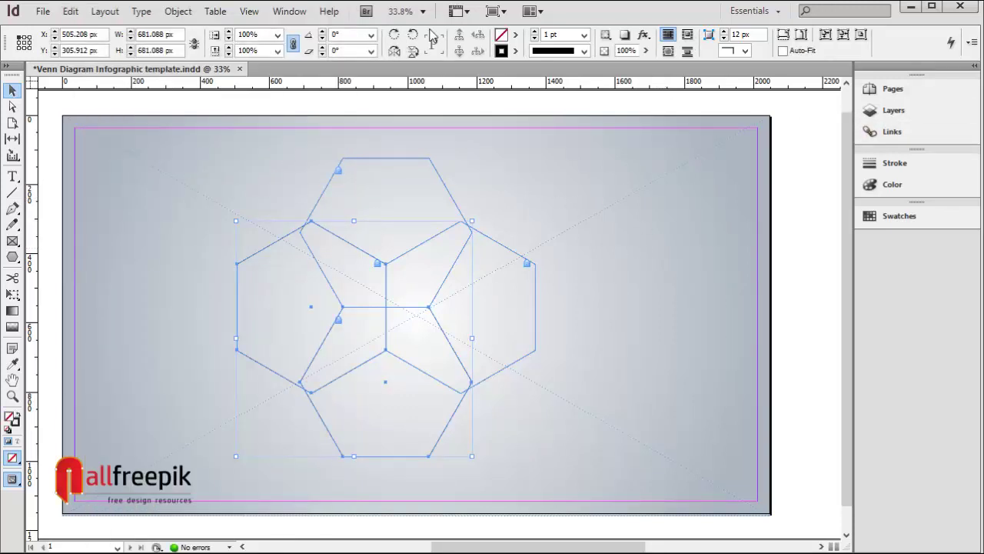
# Step: Intersect the pasted left and bottom hexagons with Pathfinder to keep only their overlapping area
pyautogui.click(289, 11)
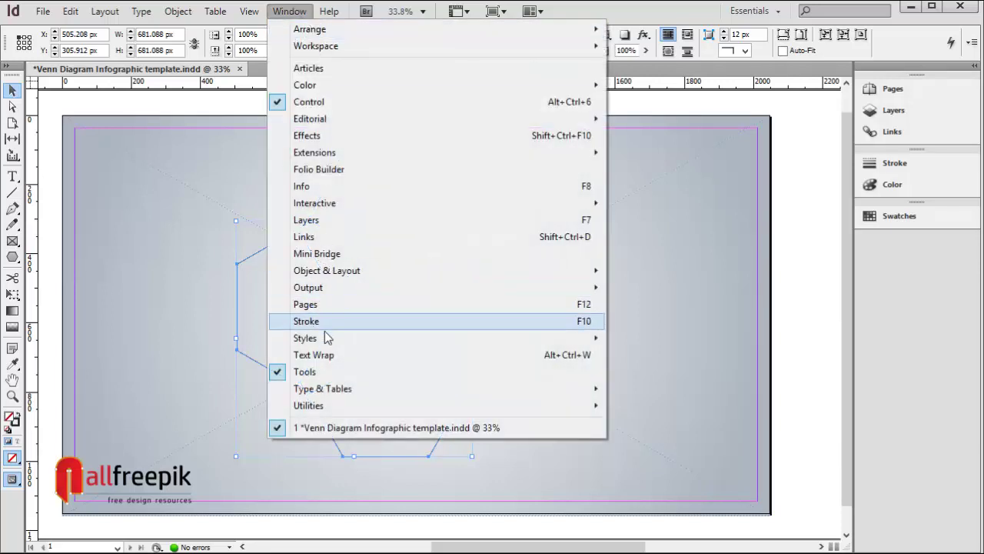
pyautogui.moveTo(355, 288)
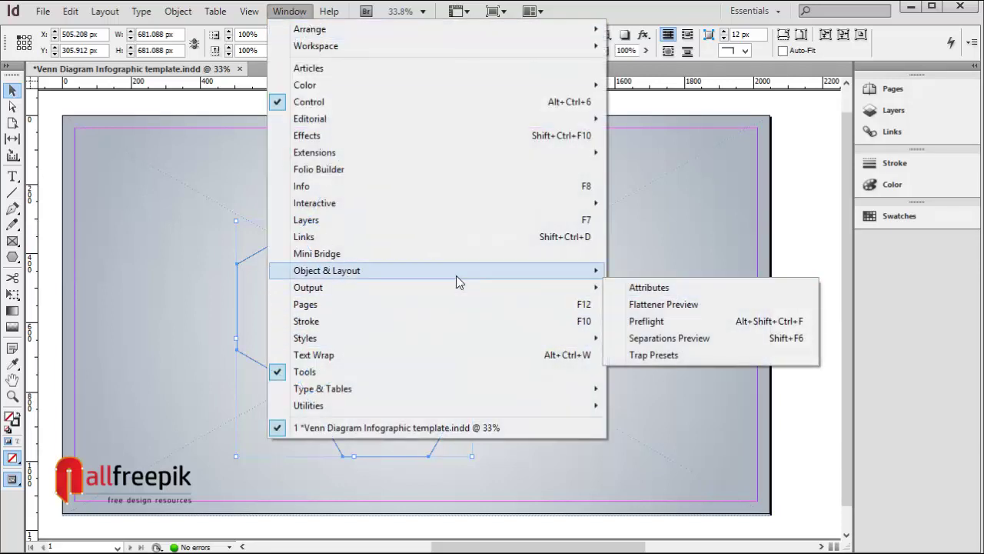
pyautogui.moveTo(470, 272)
pyautogui.click(658, 287)
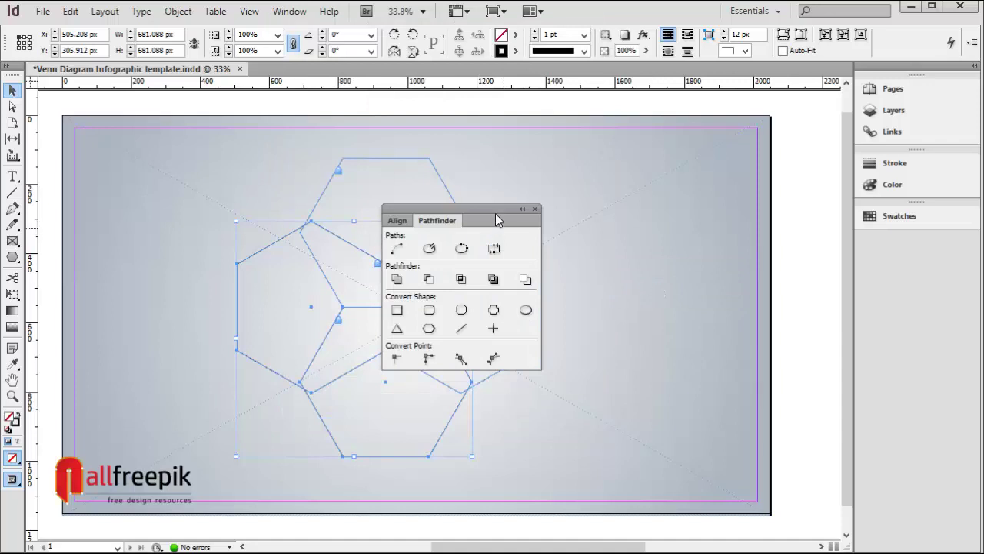
pyautogui.moveTo(499, 218); pyautogui.dragTo(729, 218)
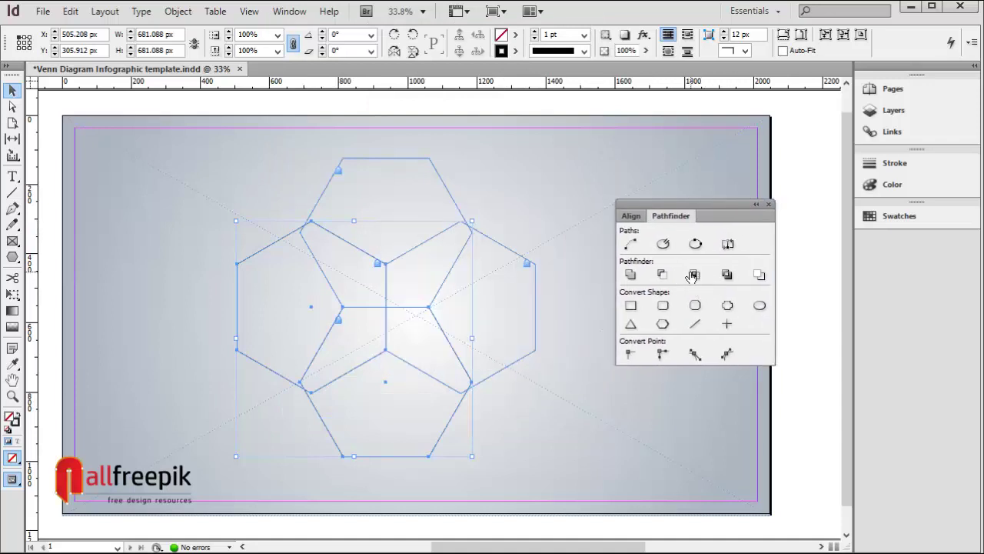
pyautogui.click(695, 275)
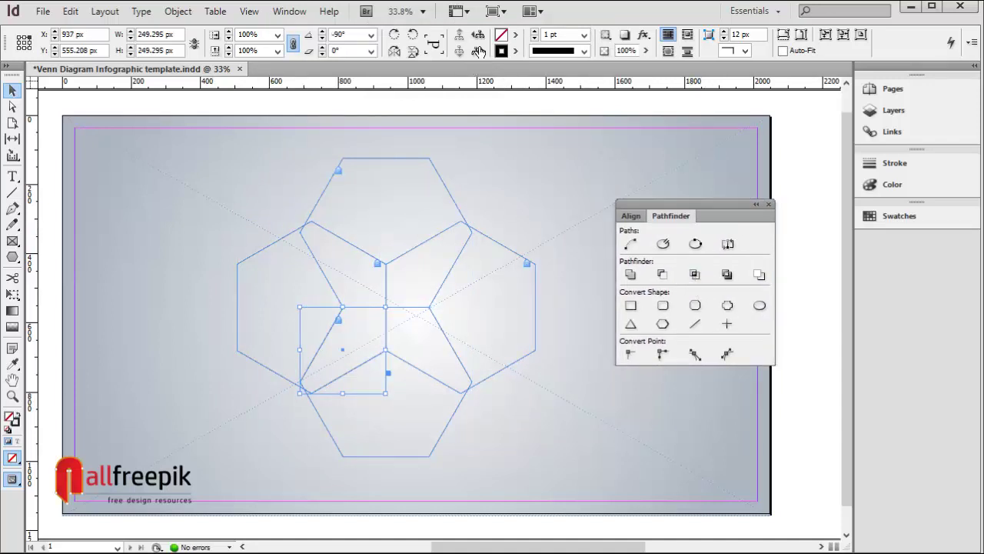
# Step: Fill the lower-left overlap shape with RGB Cyan and close the Pathfinder controls
pyautogui.click(514, 38)
pyautogui.click(548, 129)
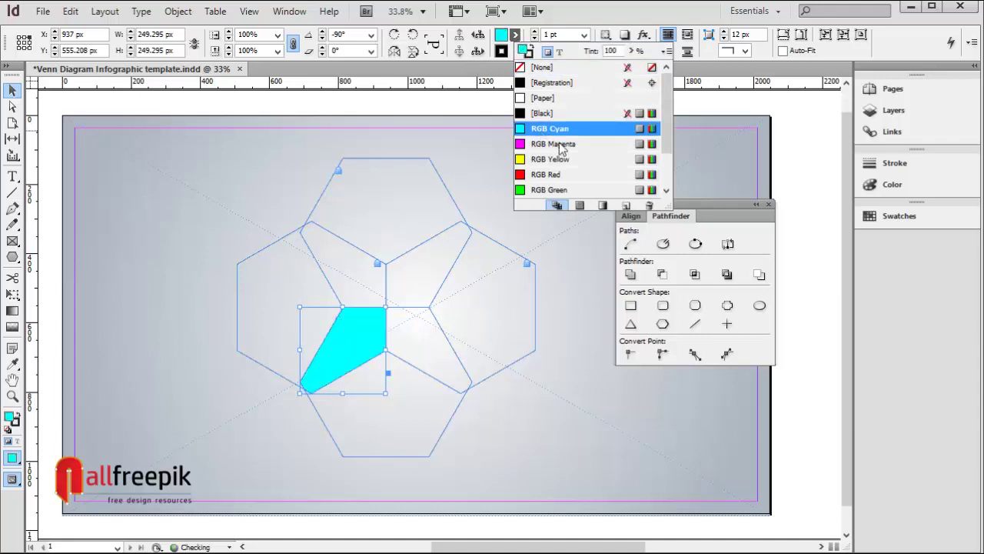
pyautogui.click(755, 204)
pyautogui.click(659, 248)
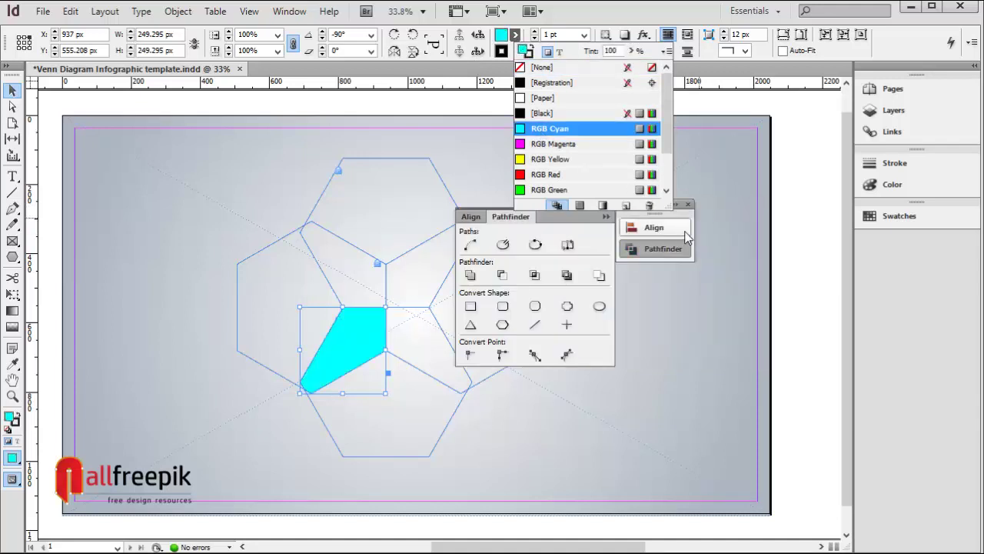
pyautogui.click(688, 206)
pyautogui.click(731, 218)
# Step: Copy the cyan overlap shape, paste it in place and set the copy's rotation angle to 0° to cover the lower-right overlap
pyautogui.moveTo(656, 301); pyautogui.dragTo(629, 332)
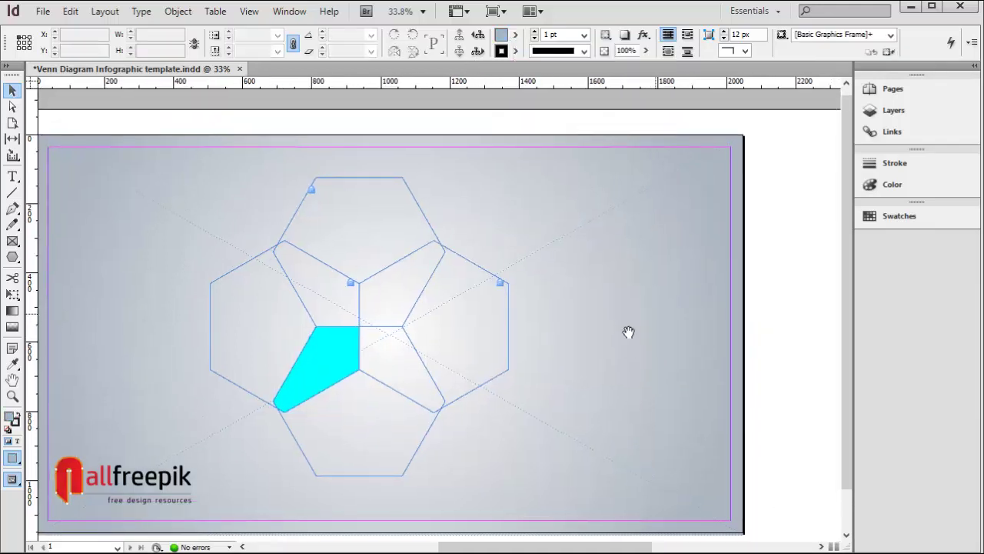
pyautogui.click(327, 336)
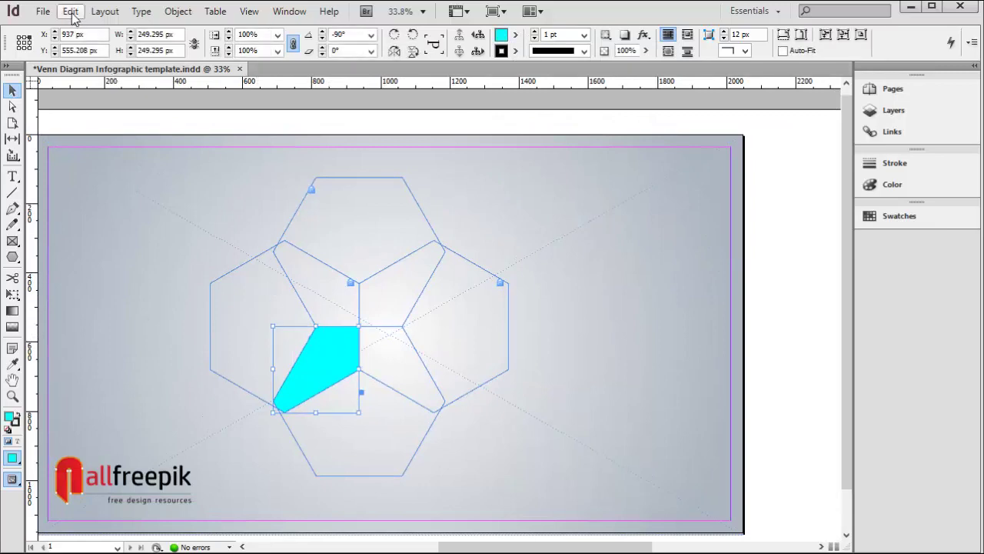
pyautogui.click(70, 11)
pyautogui.click(119, 84)
pyautogui.click(70, 11)
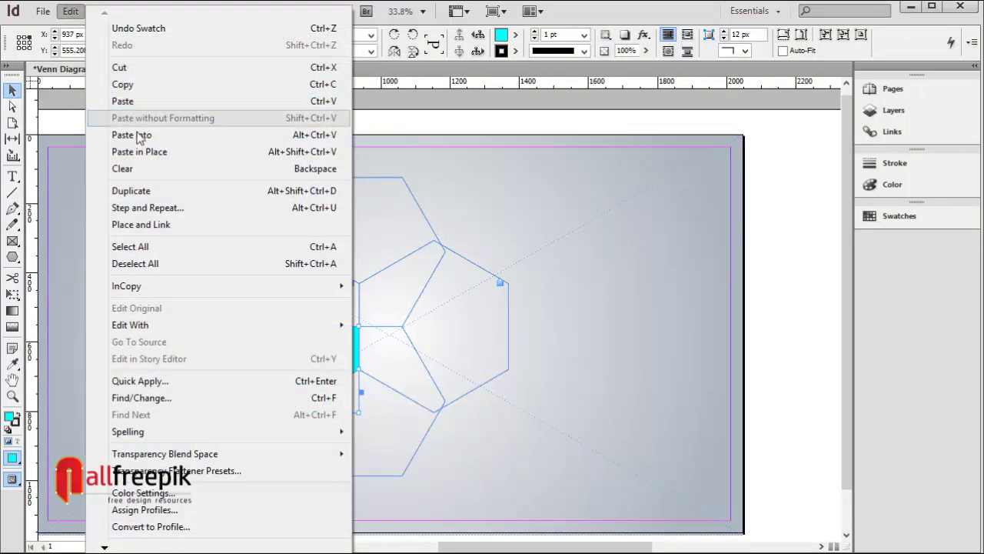
pyautogui.click(154, 153)
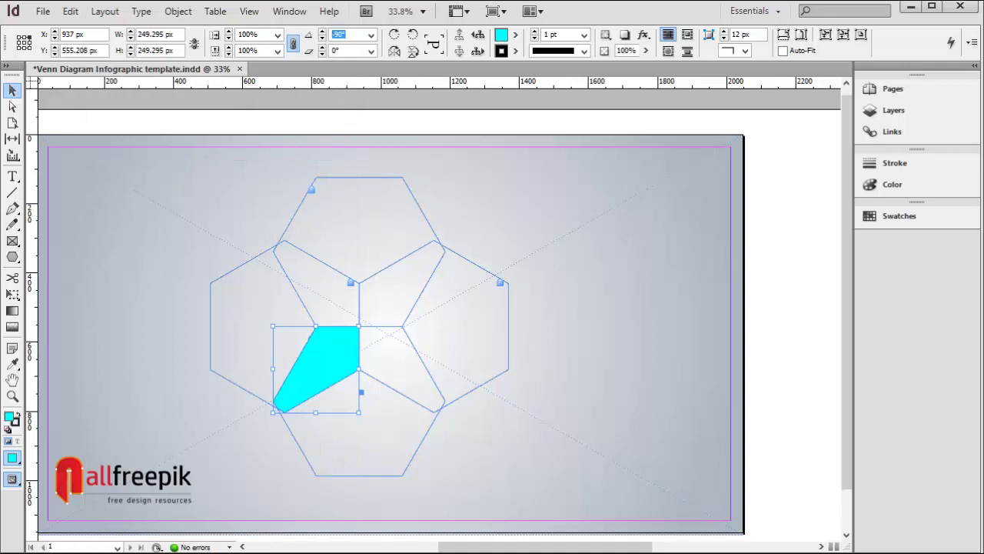
pyautogui.write('0')
pyautogui.press('Return')
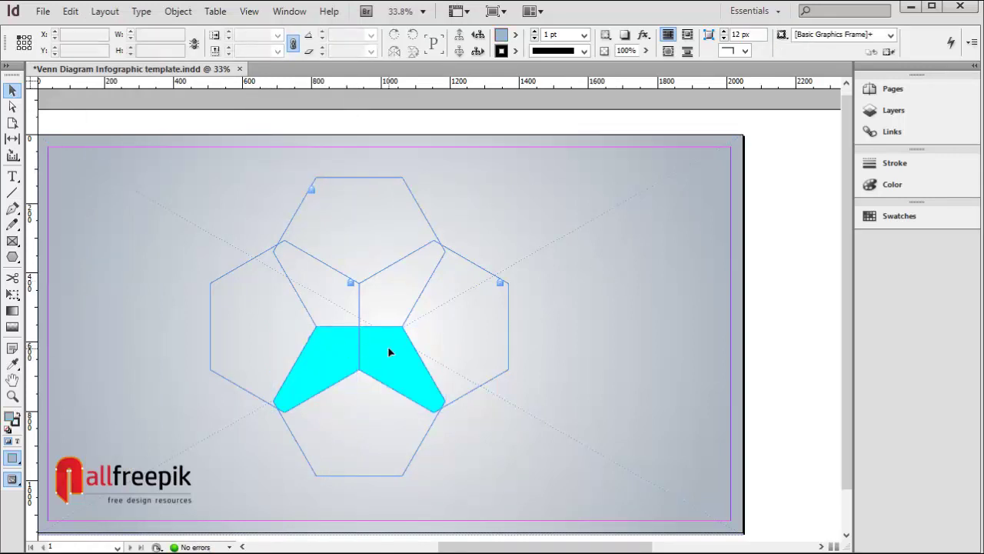
# Step: Copy both lower cyan overlap shapes, paste them in place and flip the copies upward to cover the two upper overlaps
pyautogui.keyDown('shift'); pyautogui.click(323, 353); pyautogui.keyUp('shift')
pyautogui.click(70, 11)
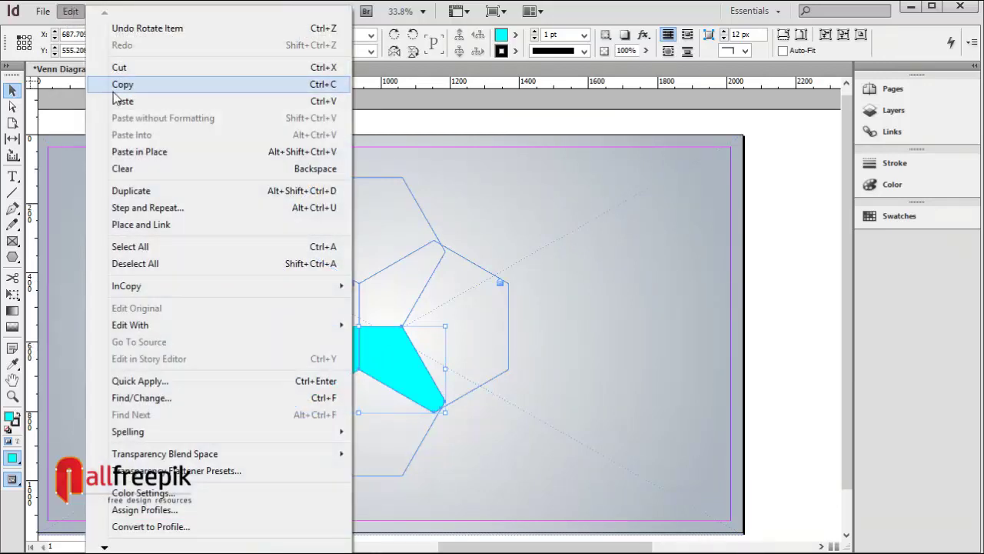
pyautogui.click(119, 85)
pyautogui.click(70, 11)
pyautogui.click(153, 147)
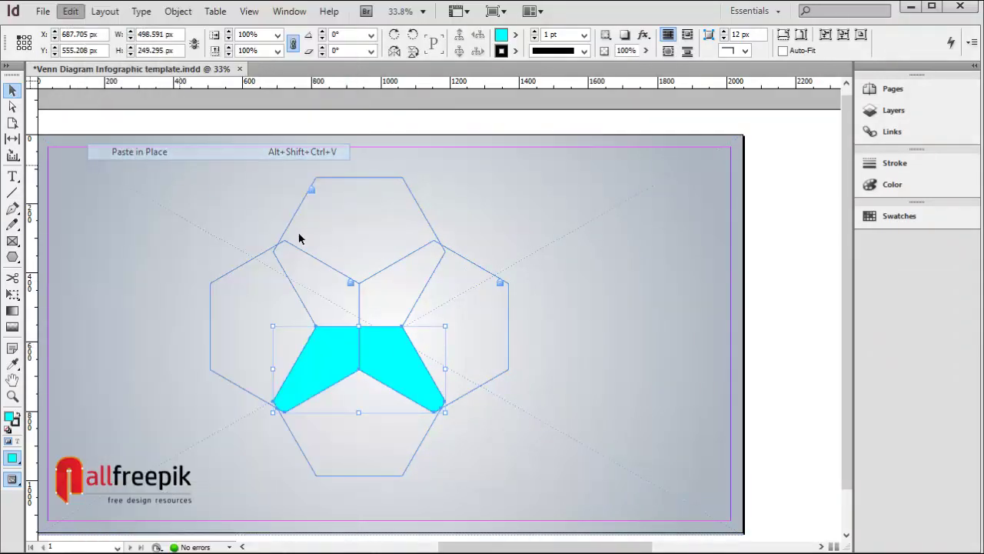
pyautogui.moveTo(449, 415); pyautogui.dragTo(220, 324)
pyautogui.moveTo(390, 345); pyautogui.dragTo(406, 287)
pyautogui.click(594, 323)
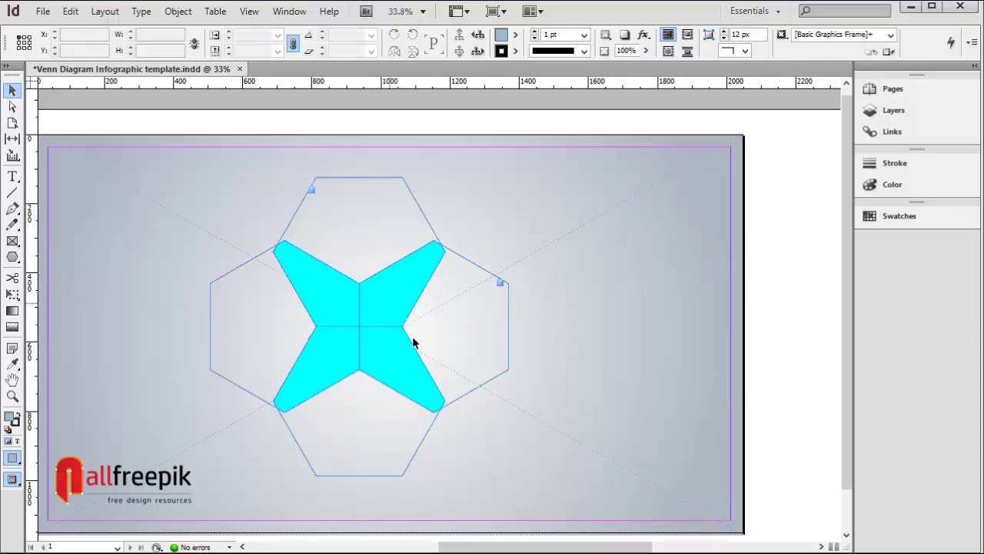
# Step: Give all four cyan overlap shapes a 4 pt stroke in [Paper] and check the result in preview mode
pyautogui.click(380, 321)
pyautogui.keyDown('shift'); pyautogui.click(381, 356); pyautogui.keyUp('shift')
pyautogui.keyDown('shift'); pyautogui.click(336, 334); pyautogui.keyUp('shift')
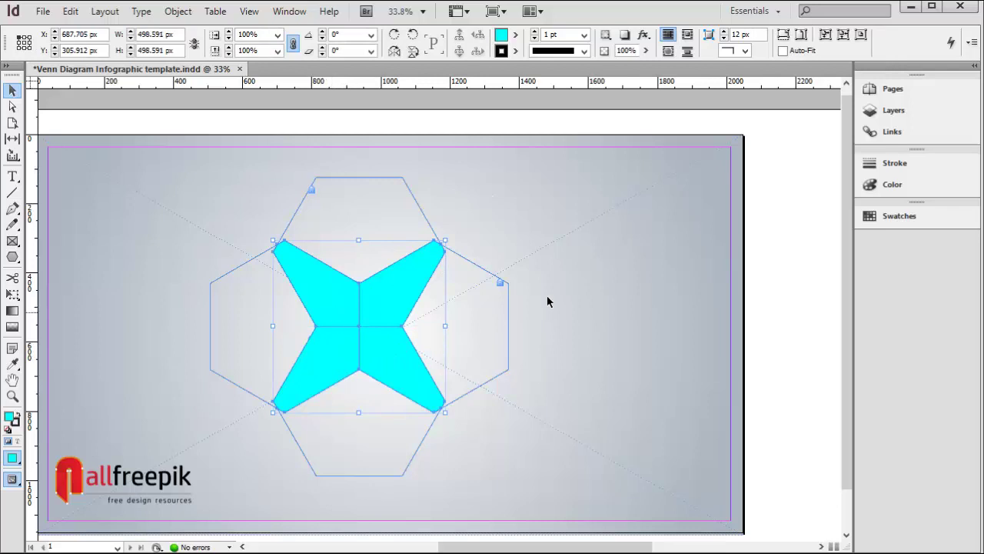
pyautogui.click(571, 36)
pyautogui.press('Return')
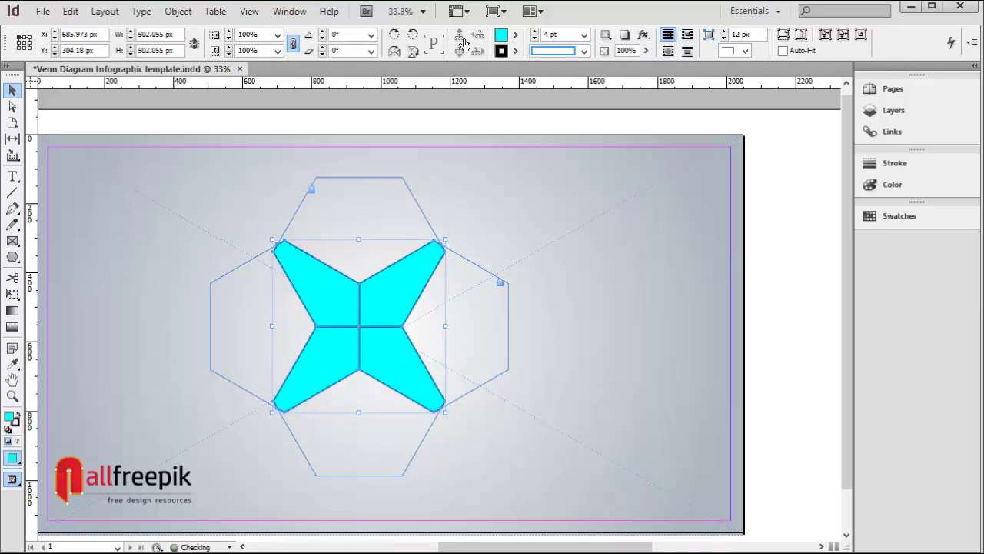
pyautogui.click(515, 51)
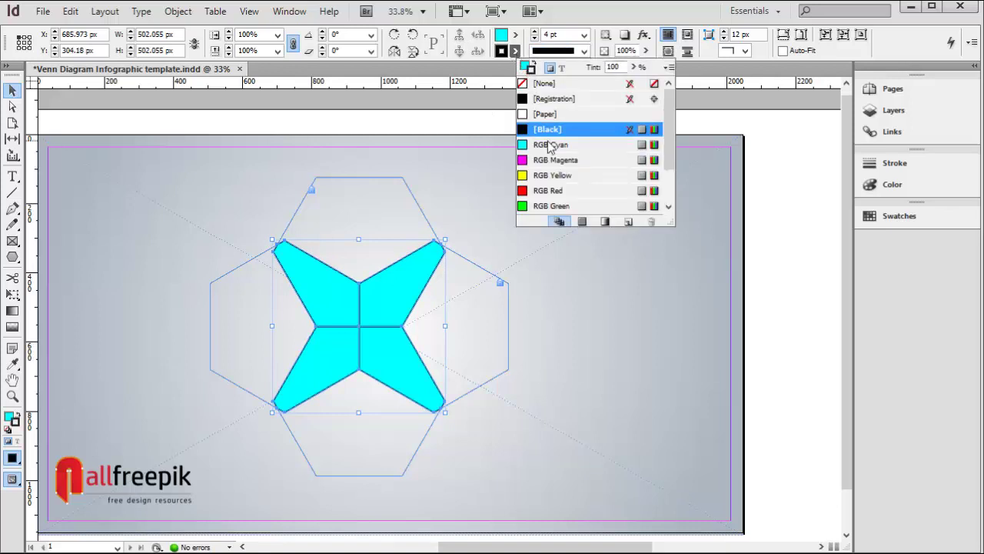
pyautogui.click(573, 114)
pyautogui.click(742, 331)
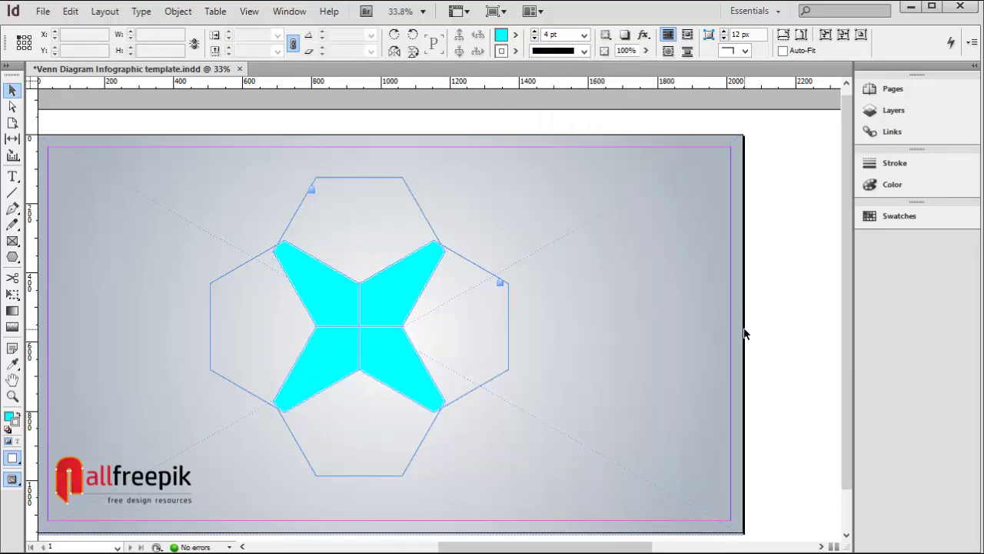
pyautogui.press('w')
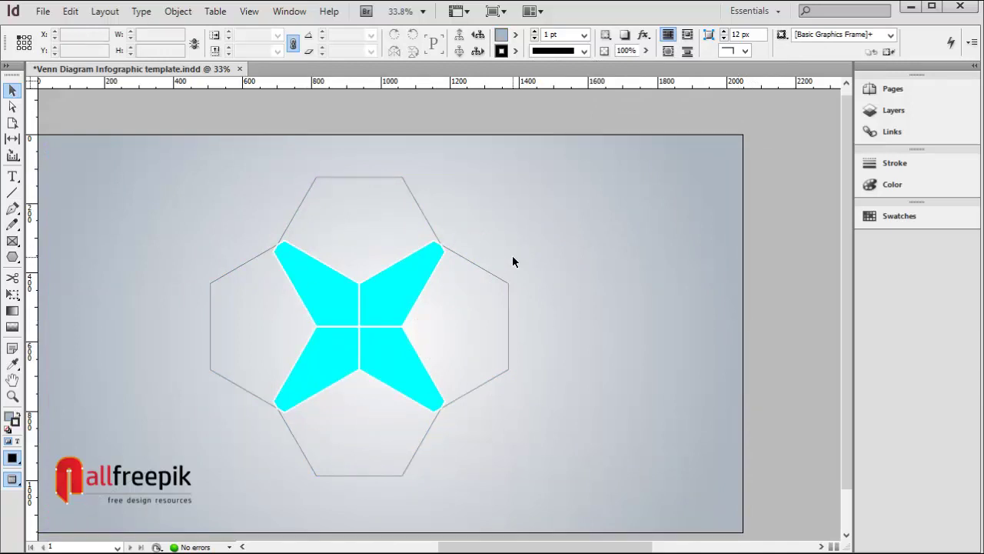
pyautogui.press('w')
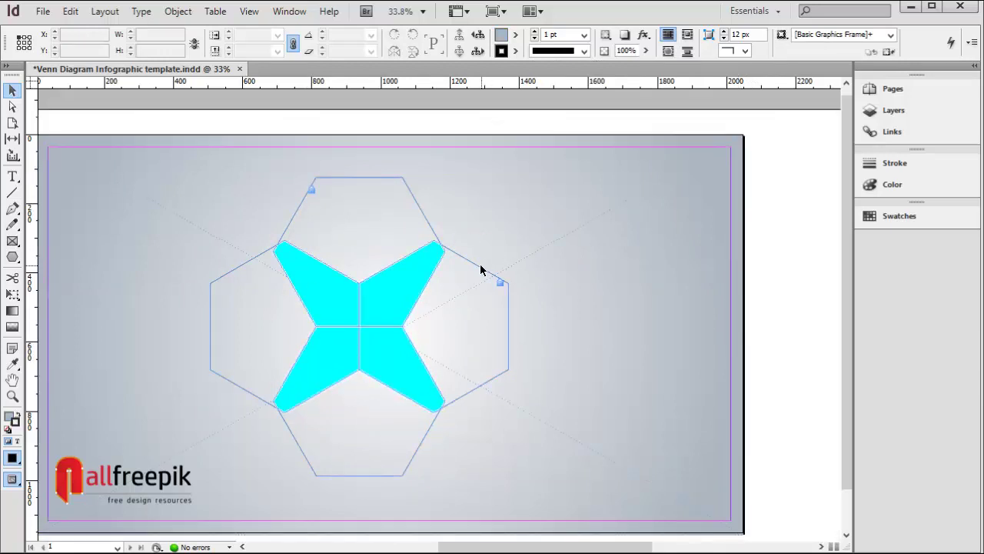
# Step: Unlock all locked hexagons on the spread
pyautogui.click(178, 11)
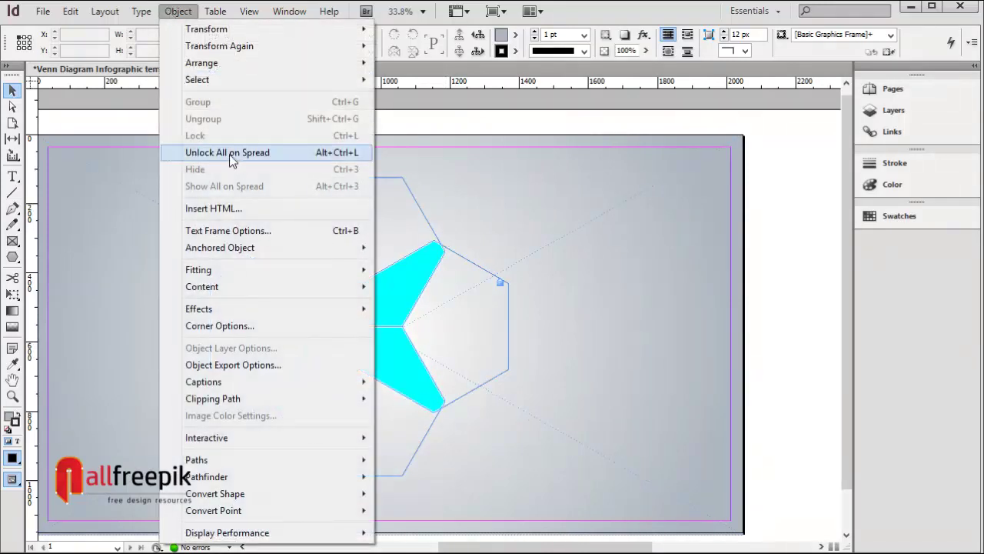
pyautogui.click(229, 154)
pyautogui.click(769, 238)
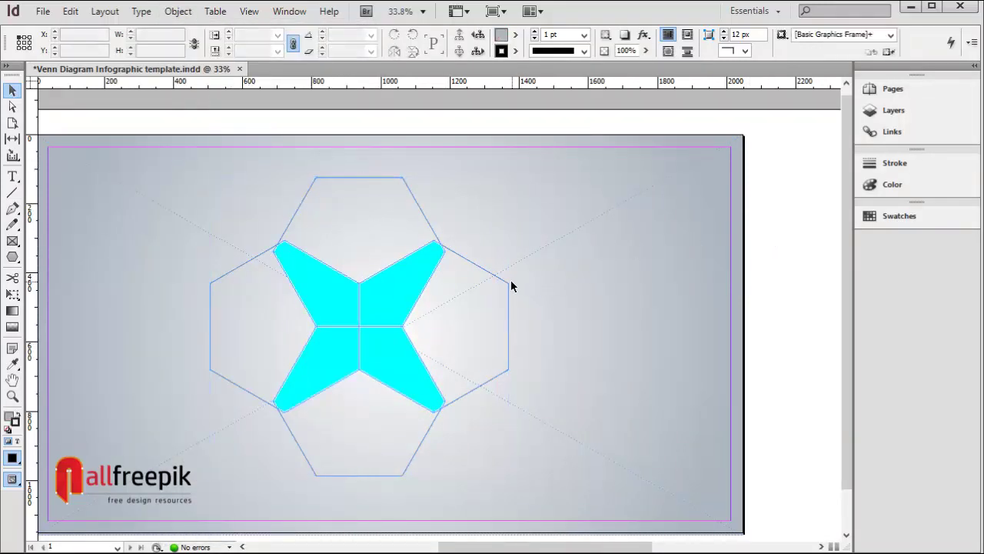
pyautogui.click(418, 281)
pyautogui.click(657, 260)
# Step: Fill the top hexagon with the RGB Red swatch
pyautogui.click(421, 213)
pyautogui.click(512, 36)
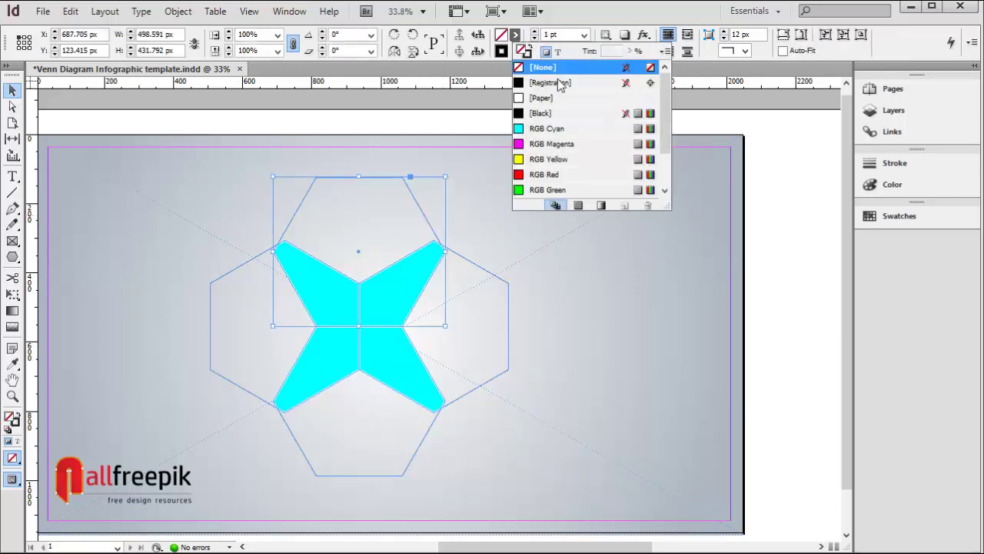
pyautogui.click(558, 175)
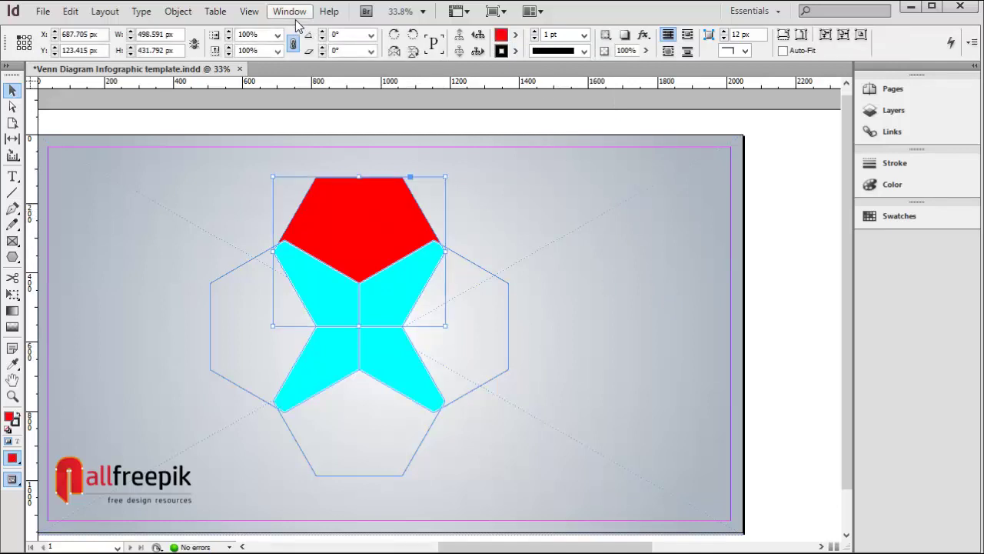
# Step: Show only colour swatches in the fill list and duplicate the RGB Red swatch
pyautogui.click(515, 35)
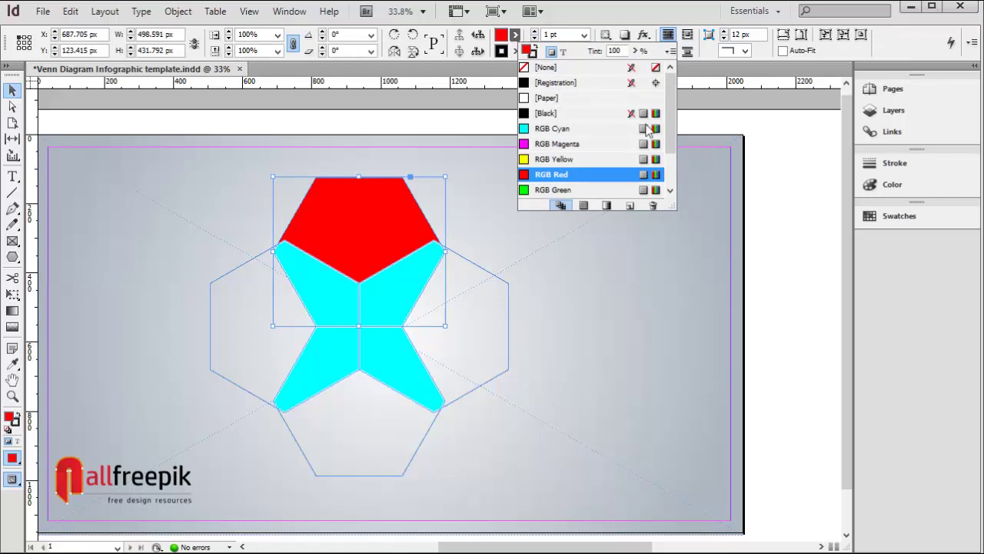
pyautogui.click(584, 206)
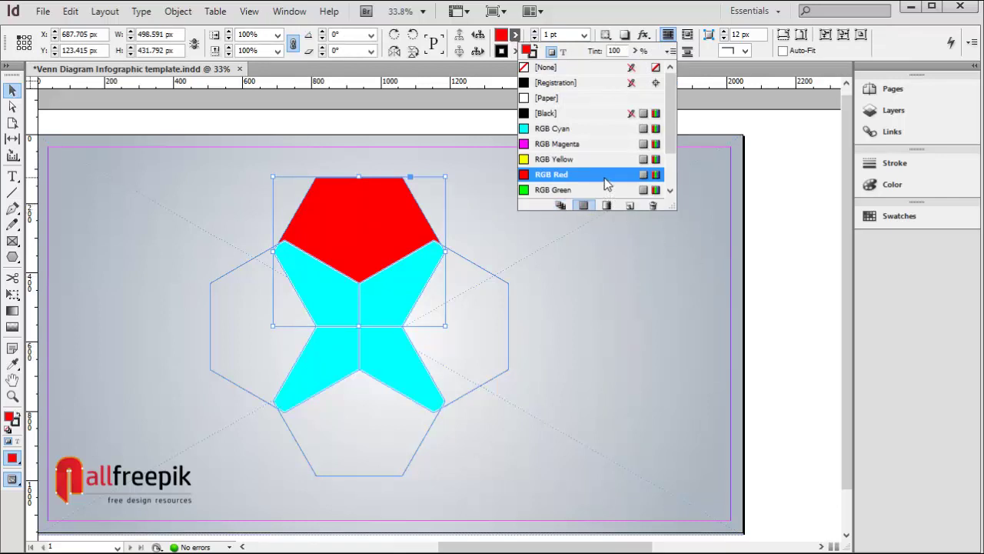
pyautogui.scroll(-1, 619, 192)
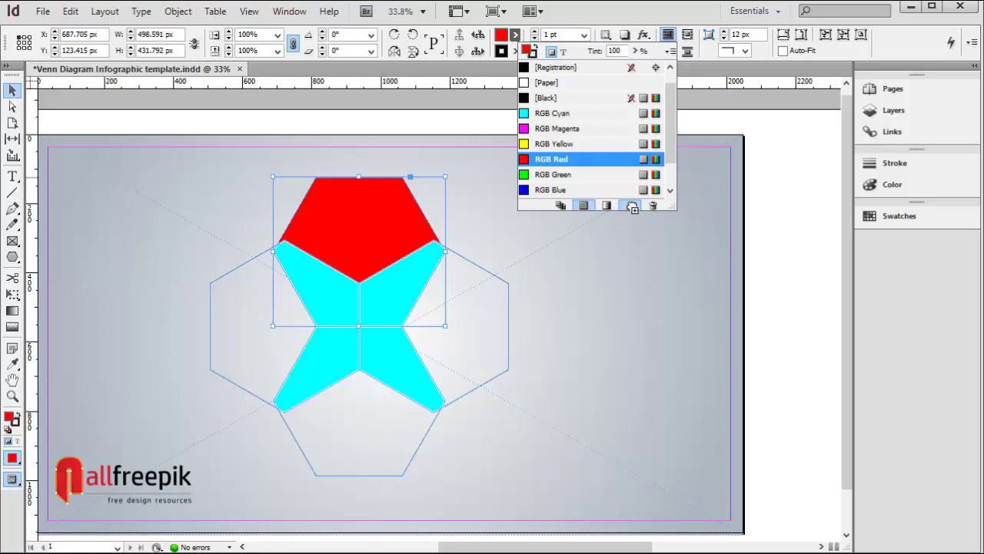
pyautogui.click(632, 207)
pyautogui.doubleClick(578, 191)
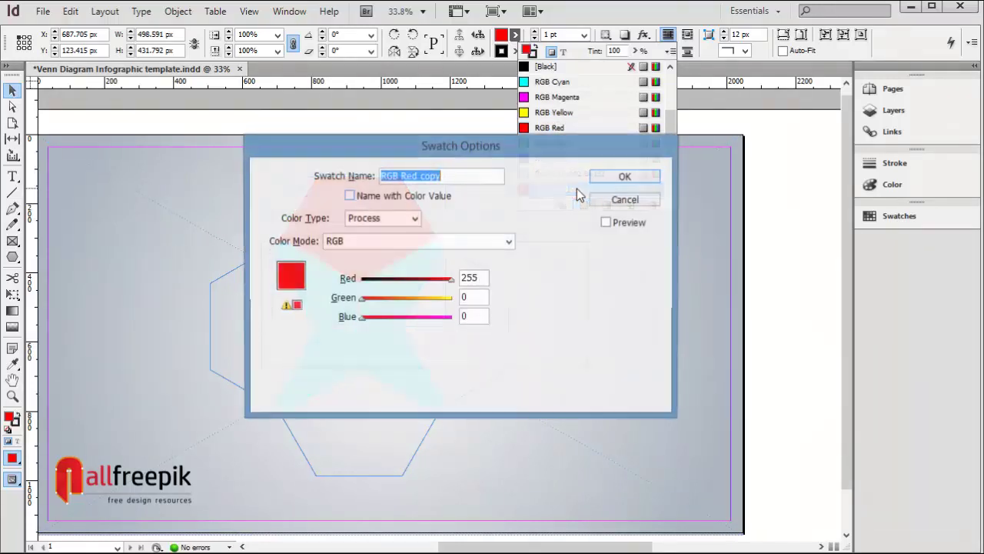
pyautogui.click(627, 200)
pyautogui.rightClick(600, 191)
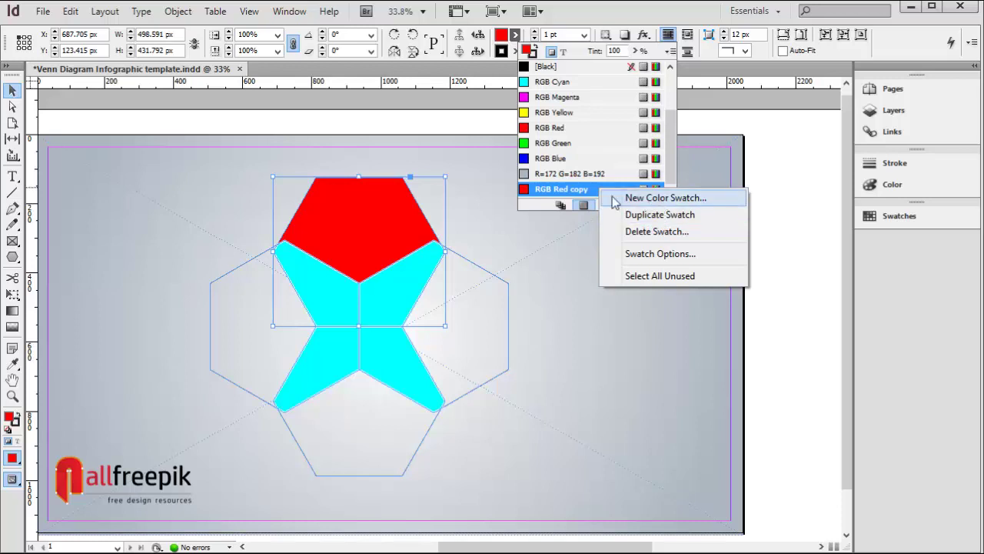
pyautogui.click(579, 193)
pyautogui.click(671, 52)
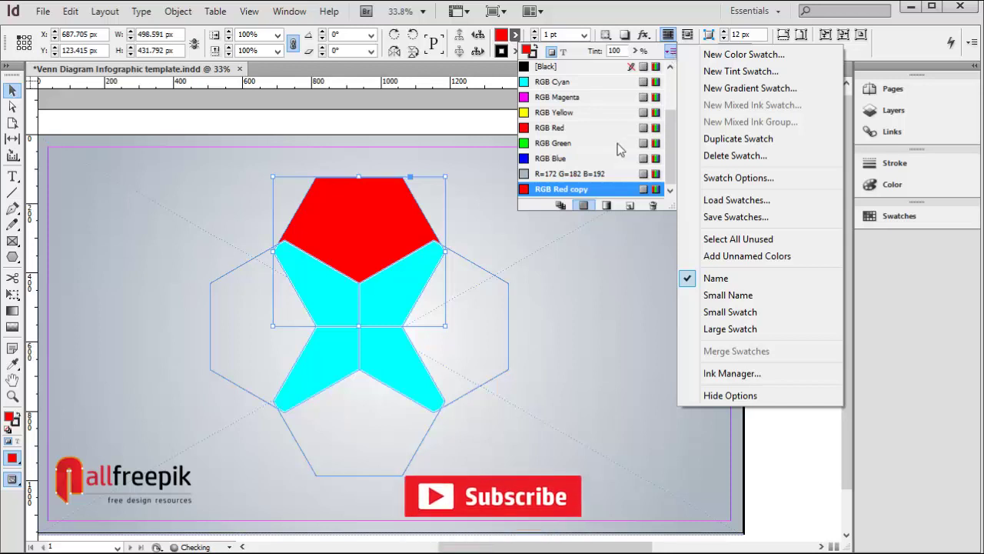
# Step: Darken the duplicated red swatch by setting its Red value to 212 in its swatch options
pyautogui.doubleClick(578, 191)
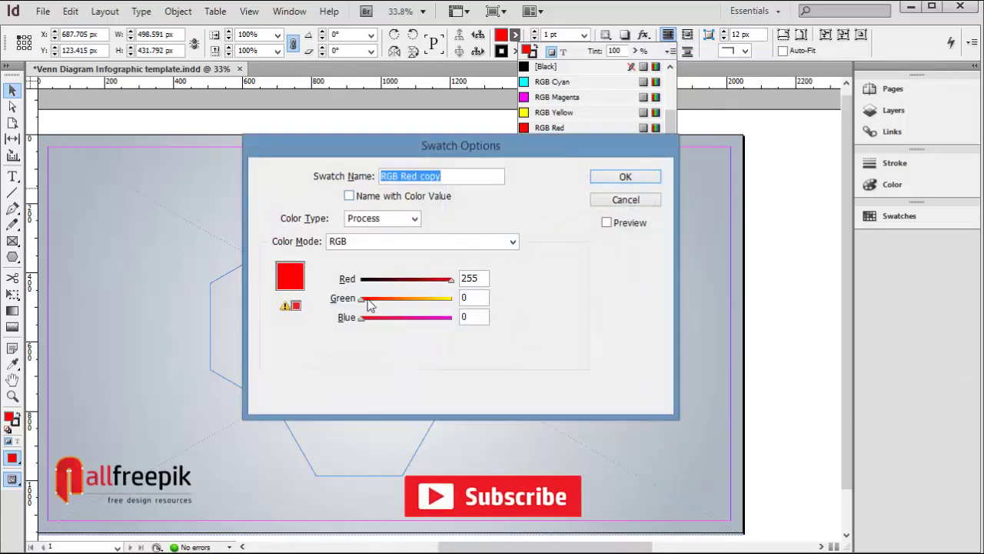
pyautogui.moveTo(461, 283); pyautogui.dragTo(442, 288)
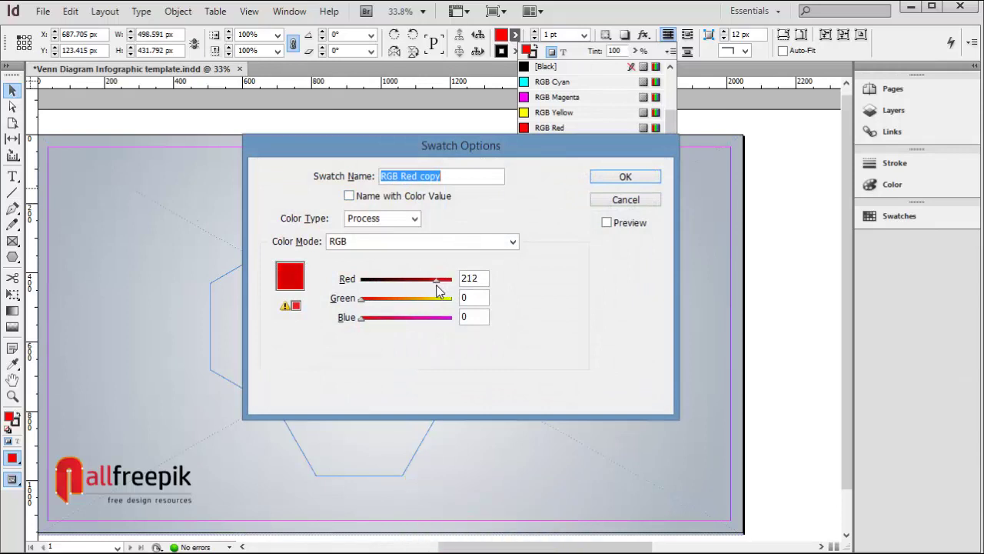
pyautogui.click(638, 182)
pyautogui.click(602, 349)
pyautogui.click(602, 349)
pyautogui.click(418, 286)
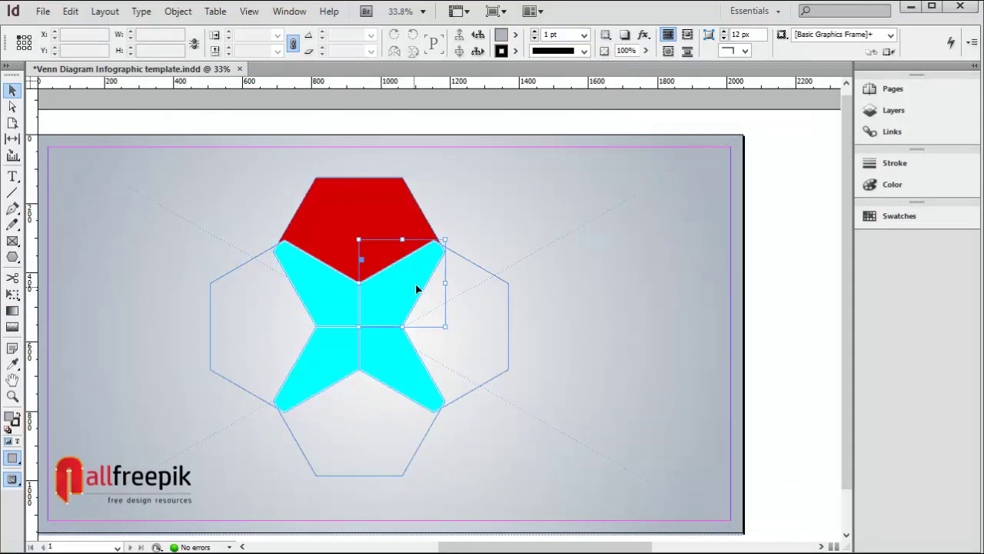
# Step: Fill the top hexagon with the original RGB Red swatch again
pyautogui.click(402, 205)
pyautogui.click(515, 35)
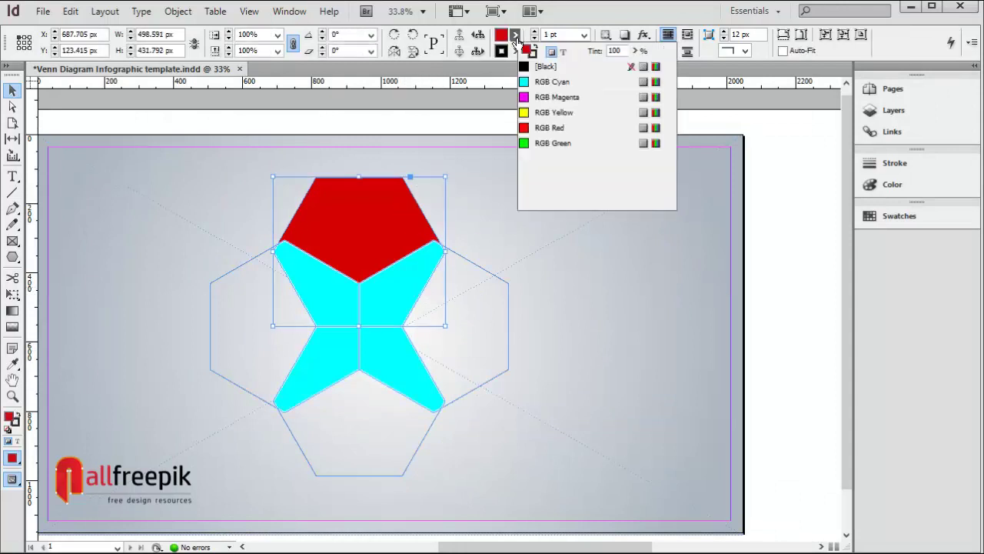
pyautogui.click(554, 125)
pyautogui.click(557, 289)
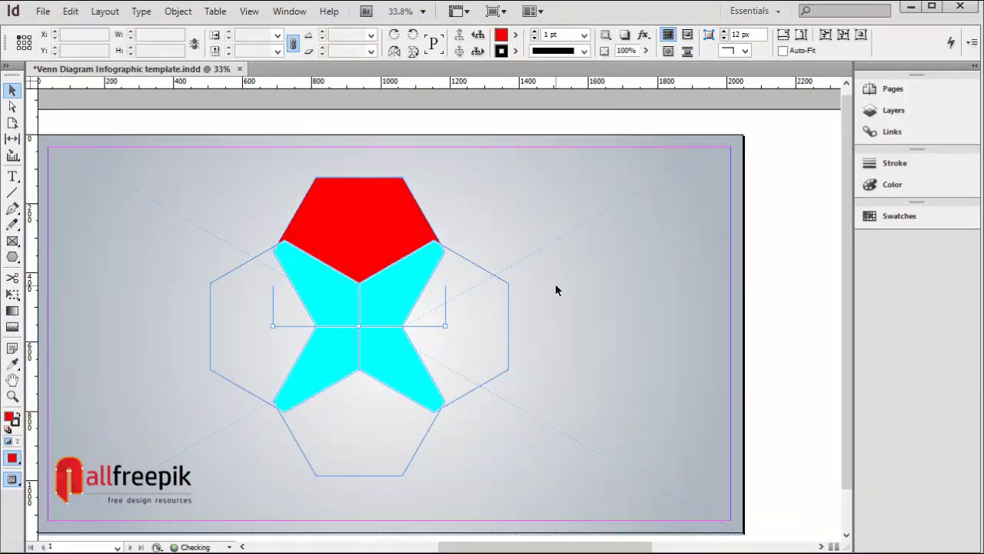
# Step: Fill the upper-right overlap shape with the darker RGB Red copy swatch and preview the artwork
pyautogui.click(398, 285)
pyautogui.click(515, 35)
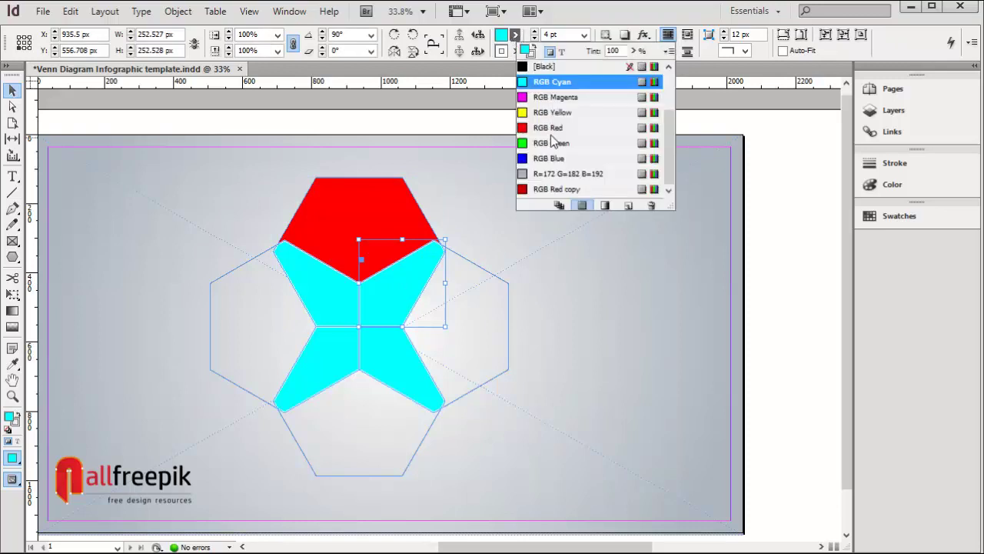
pyautogui.click(552, 190)
pyautogui.click(669, 288)
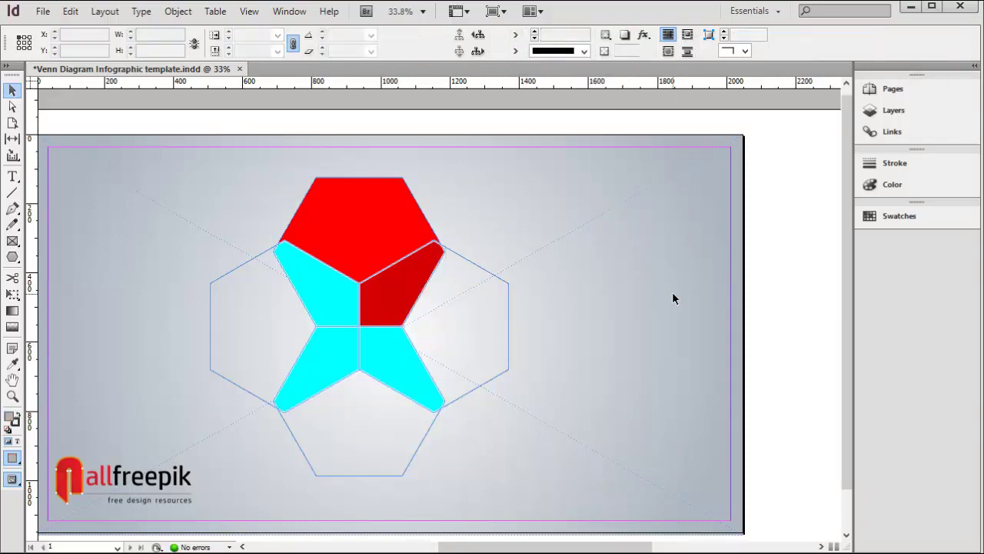
pyautogui.press('w')
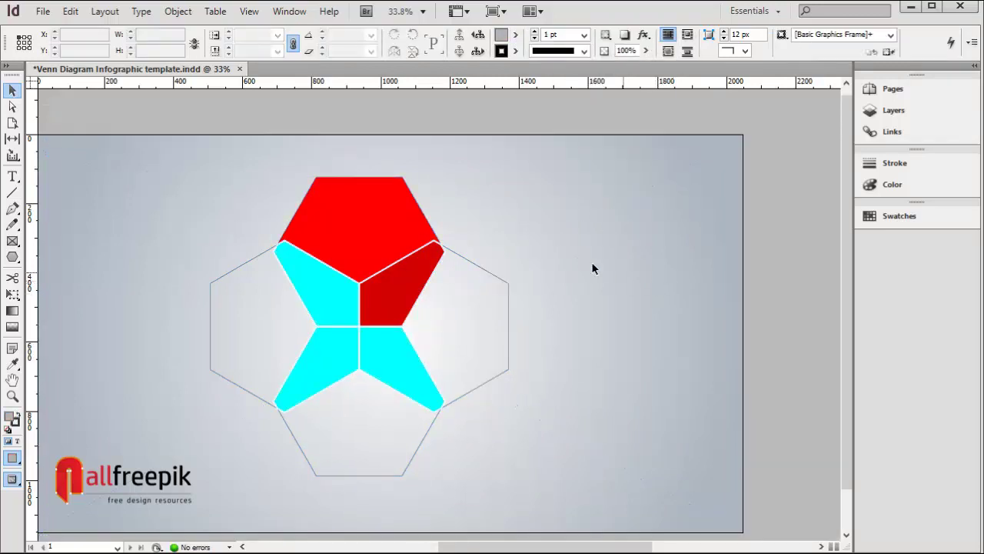
# Step: Select all four hexagons and set their stroke to [None]
pyautogui.click(415, 223)
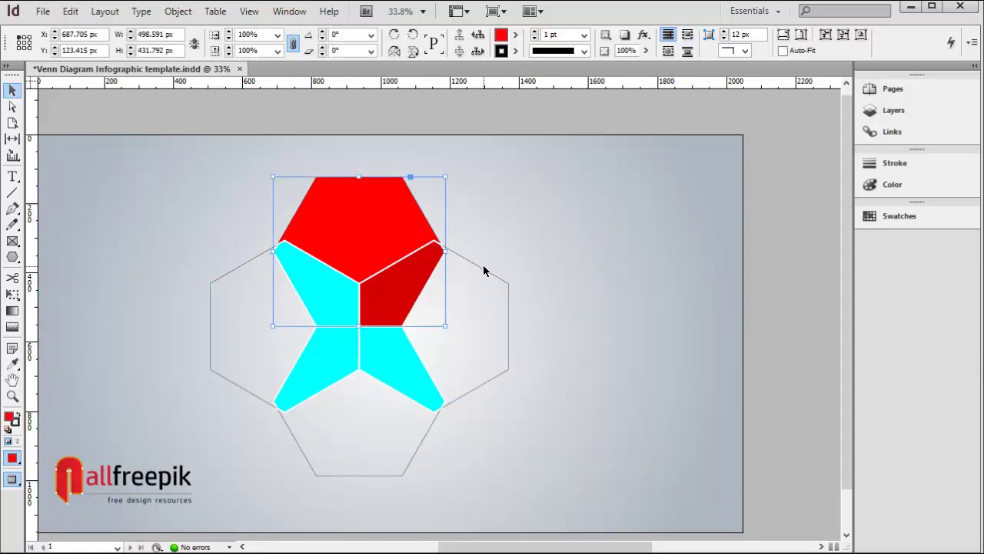
pyautogui.moveTo(542, 356); pyautogui.dragTo(236, 392)
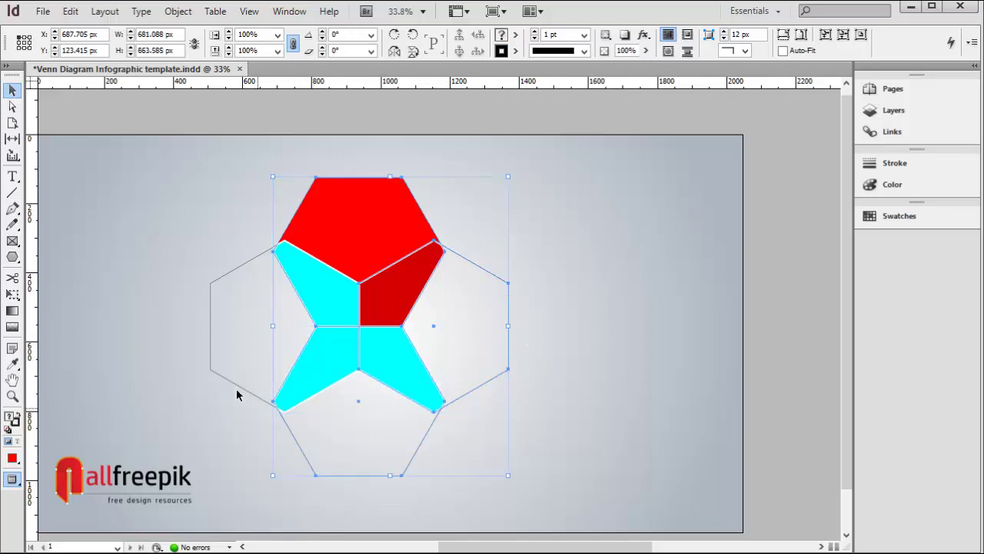
pyautogui.moveTo(224, 352); pyautogui.dragTo(224, 352)
pyautogui.click(515, 51)
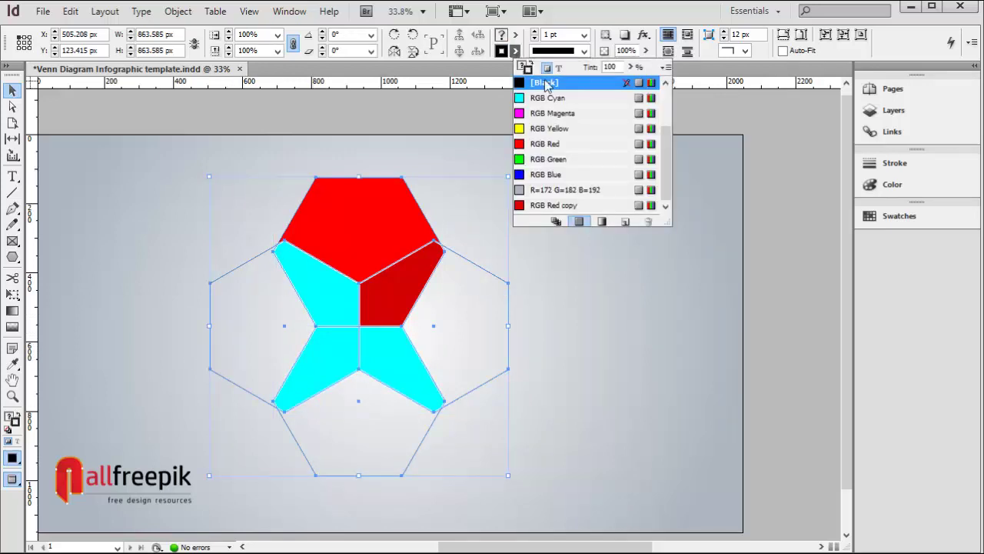
pyautogui.scroll(1, 671, 154)
pyautogui.click(579, 83)
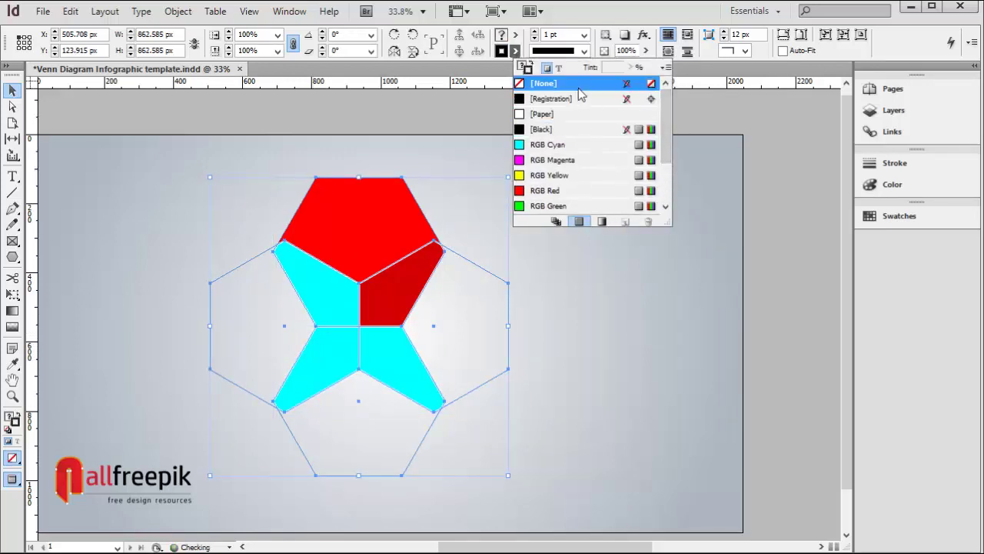
pyautogui.click(689, 348)
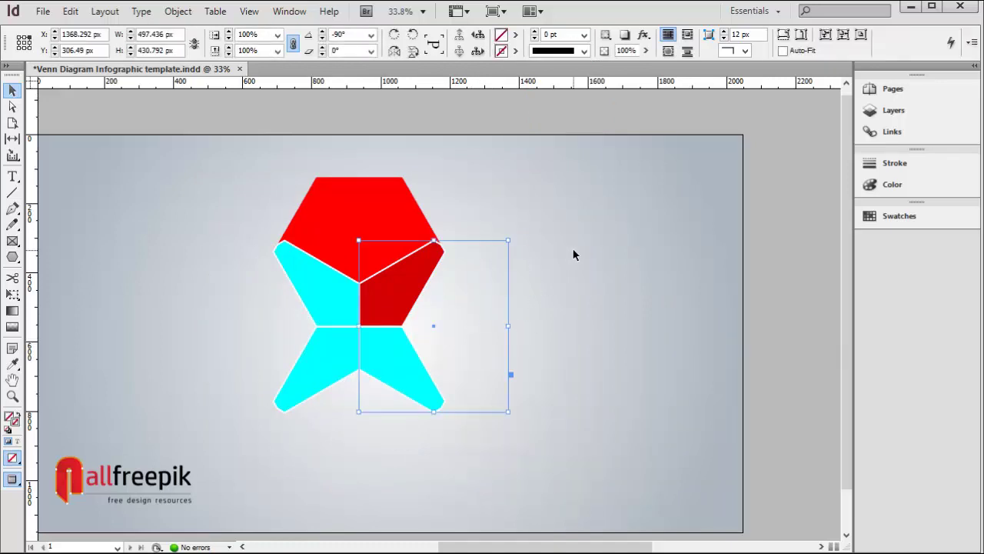
# Step: Fill the right hexagon with a new RGB process swatch of R=89 G=138 B=223
pyautogui.press('w')
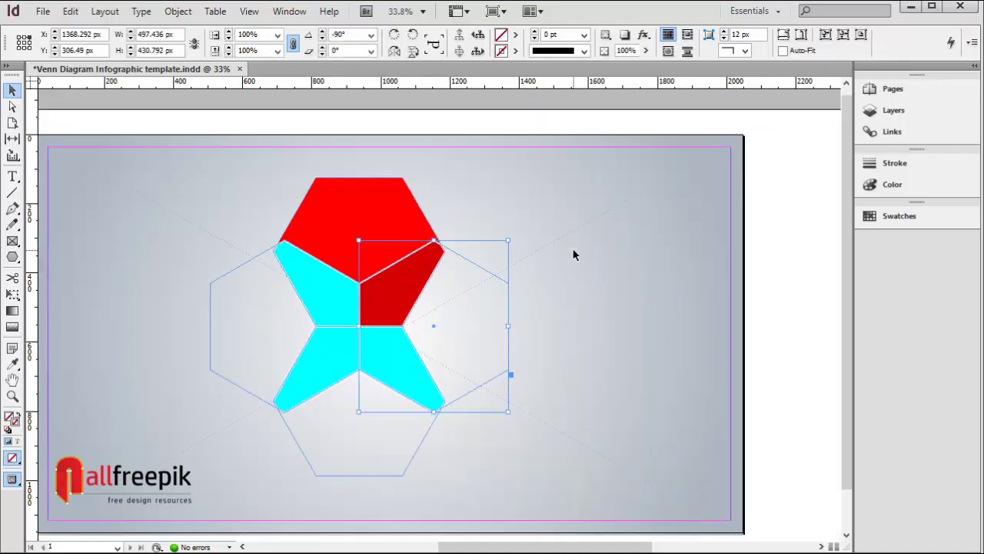
pyautogui.click(513, 36)
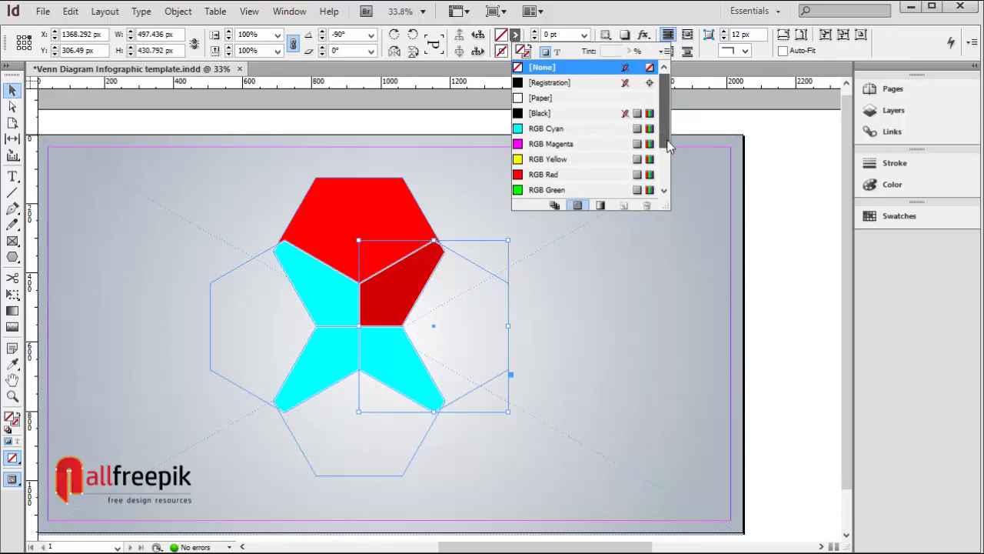
pyautogui.moveTo(665, 86); pyautogui.dragTo(665, 185)
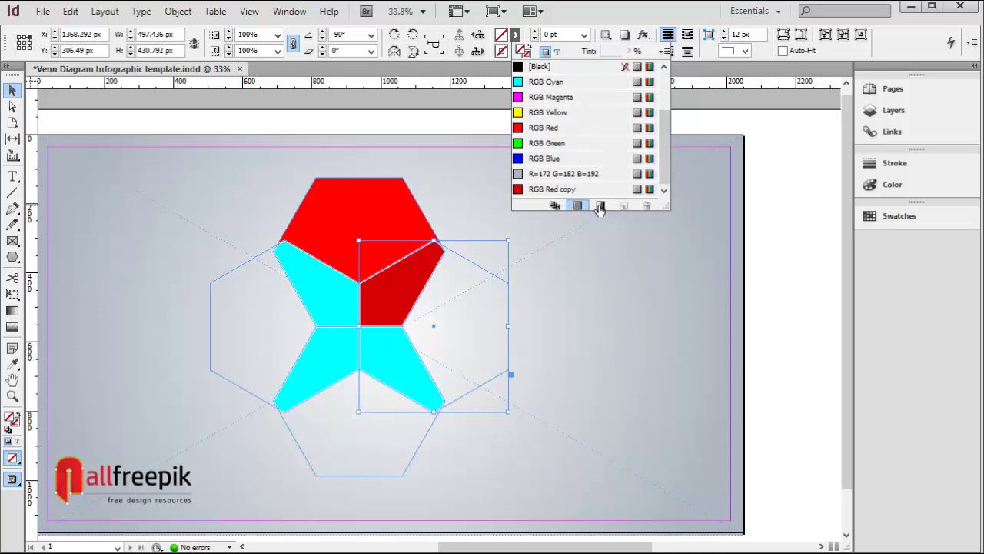
pyautogui.click(666, 51)
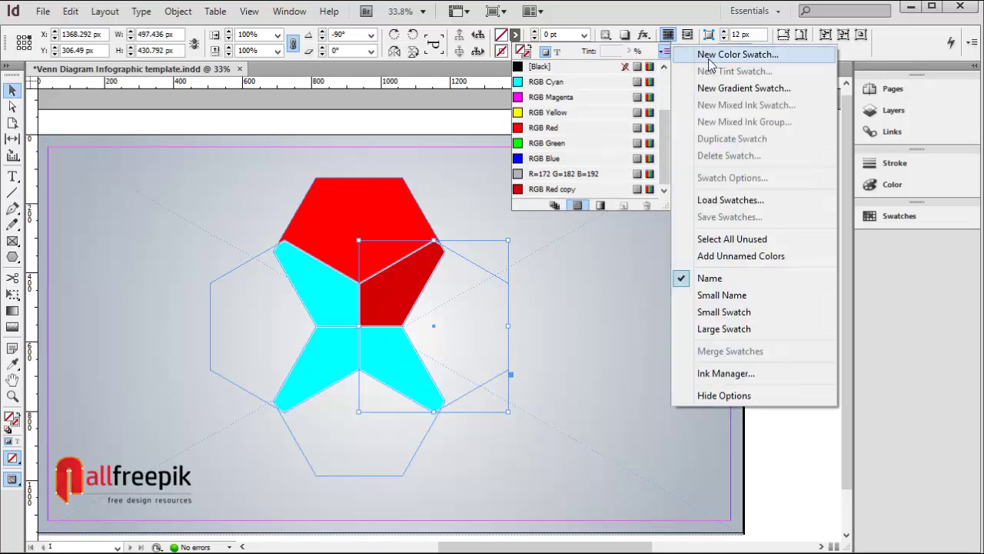
pyautogui.click(710, 61)
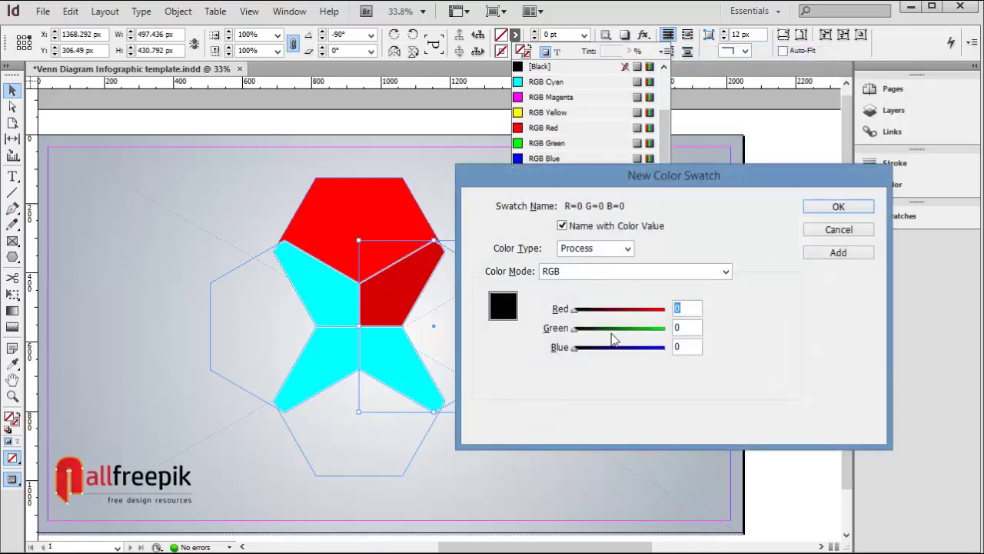
pyautogui.moveTo(577, 348); pyautogui.dragTo(635, 349)
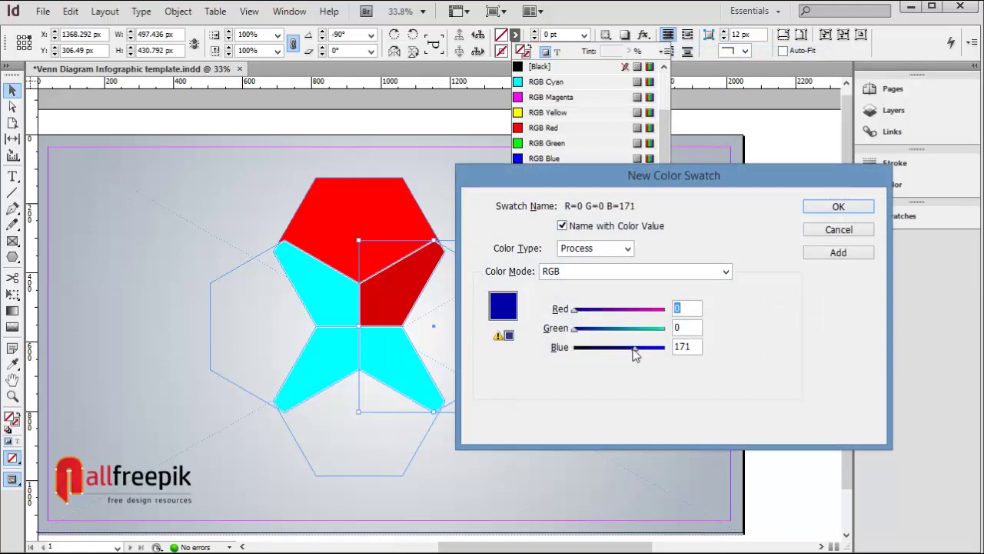
pyautogui.moveTo(576, 310); pyautogui.dragTo(608, 317)
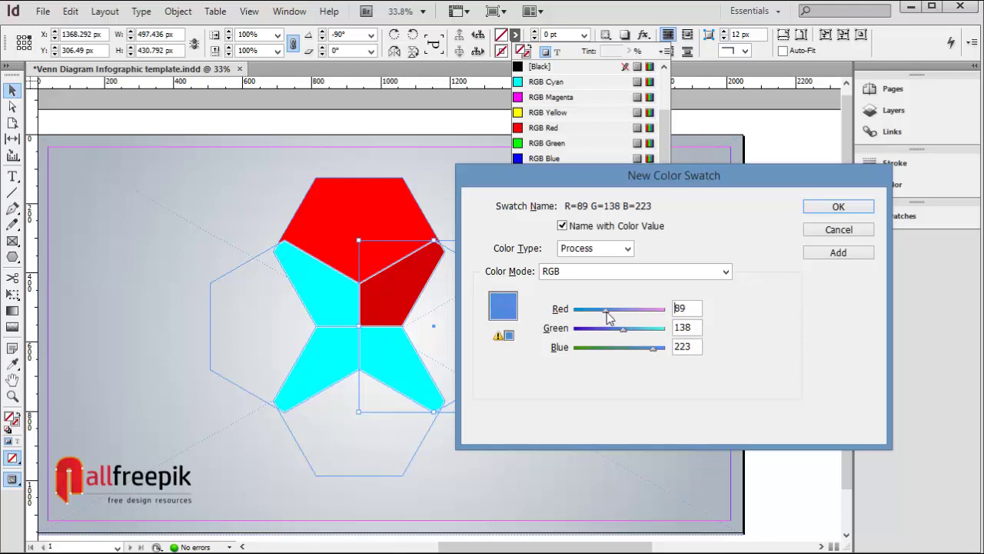
pyautogui.click(836, 206)
pyautogui.click(654, 332)
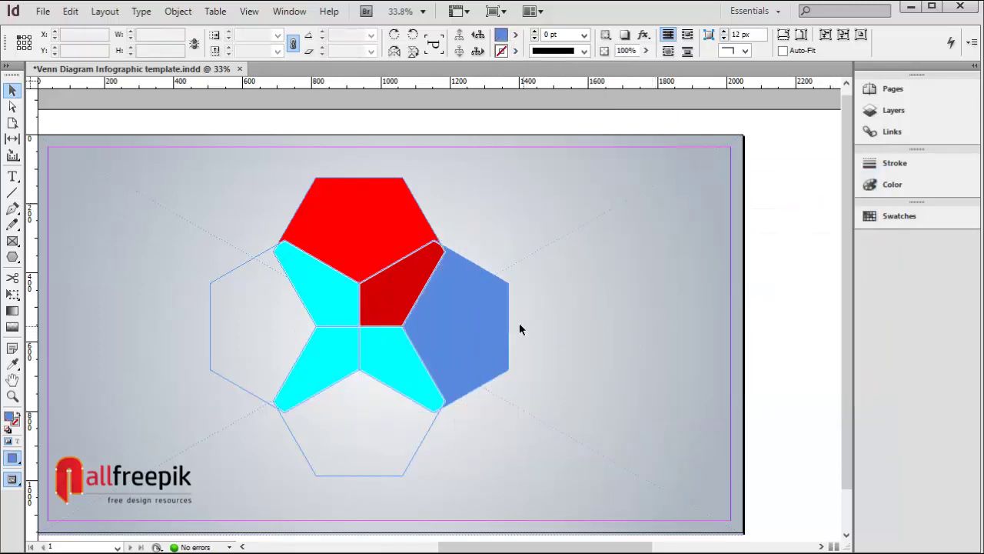
# Step: Duplicate the right hexagon's blue swatch and change the copy to R=97 G=67 B=179
pyautogui.click(500, 326)
pyautogui.click(515, 35)
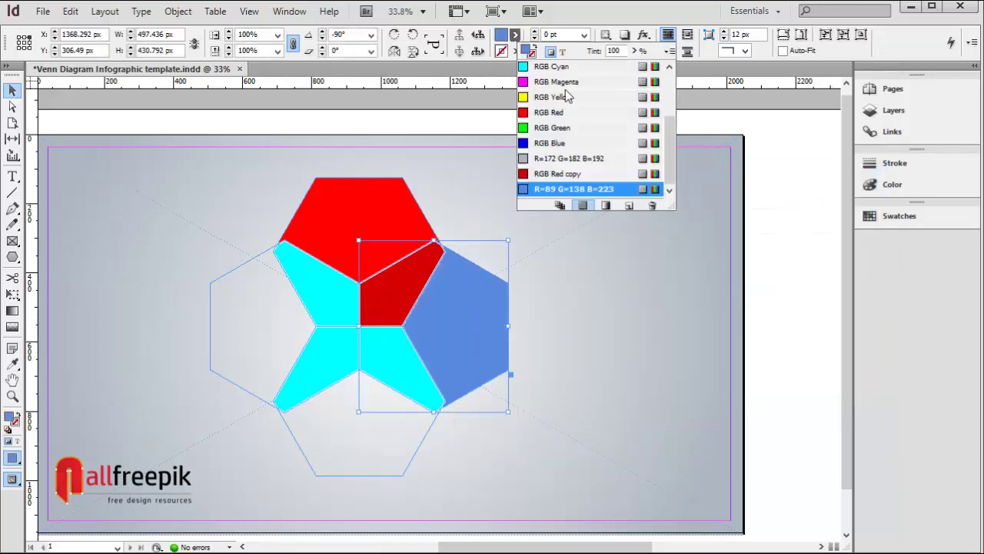
pyautogui.click(627, 206)
pyautogui.doubleClick(586, 189)
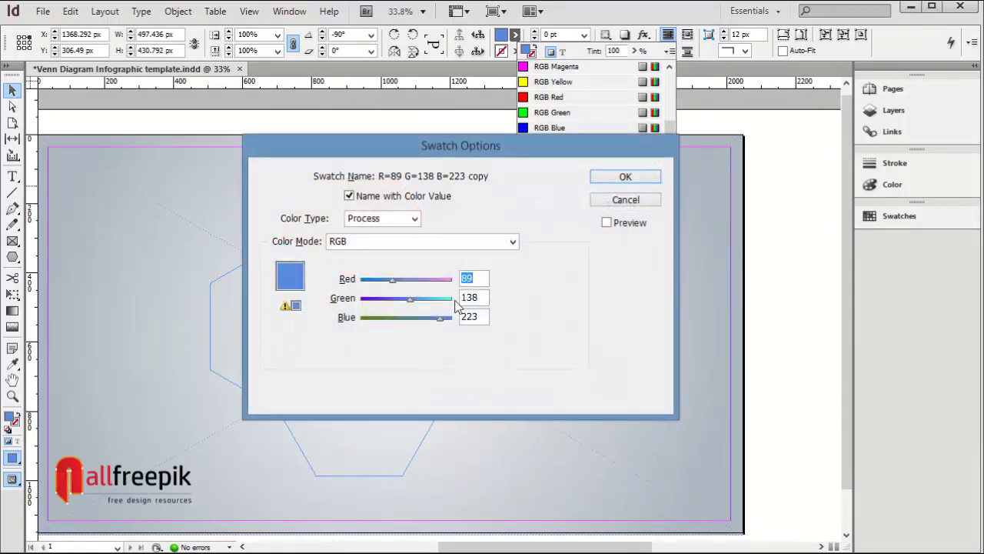
pyautogui.moveTo(413, 306); pyautogui.dragTo(399, 287)
pyautogui.moveTo(440, 318); pyautogui.dragTo(426, 319)
pyautogui.click(624, 179)
pyautogui.click(658, 346)
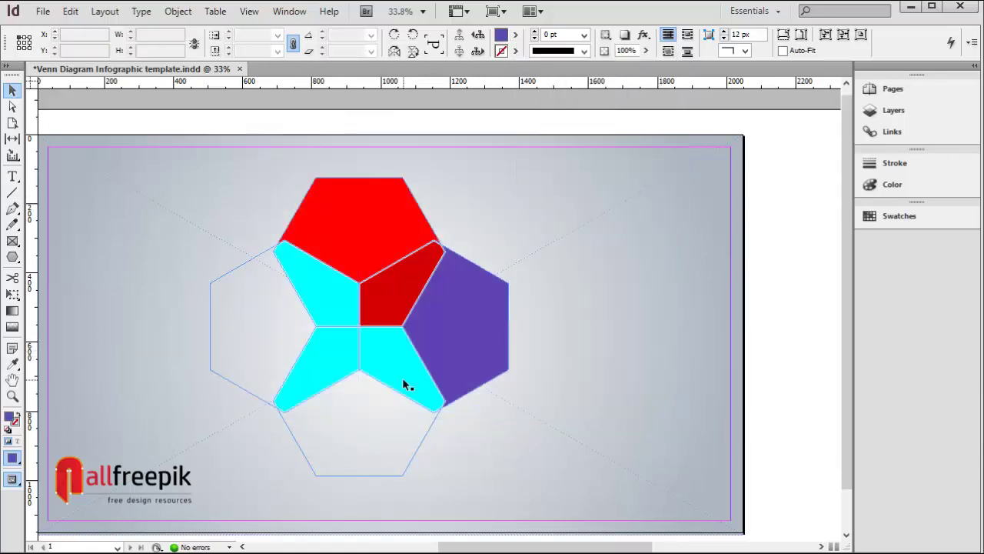
# Step: Fill the lower-right overlap shape with the R=97 G=67 B=179 swatch
pyautogui.click(404, 379)
pyautogui.click(515, 35)
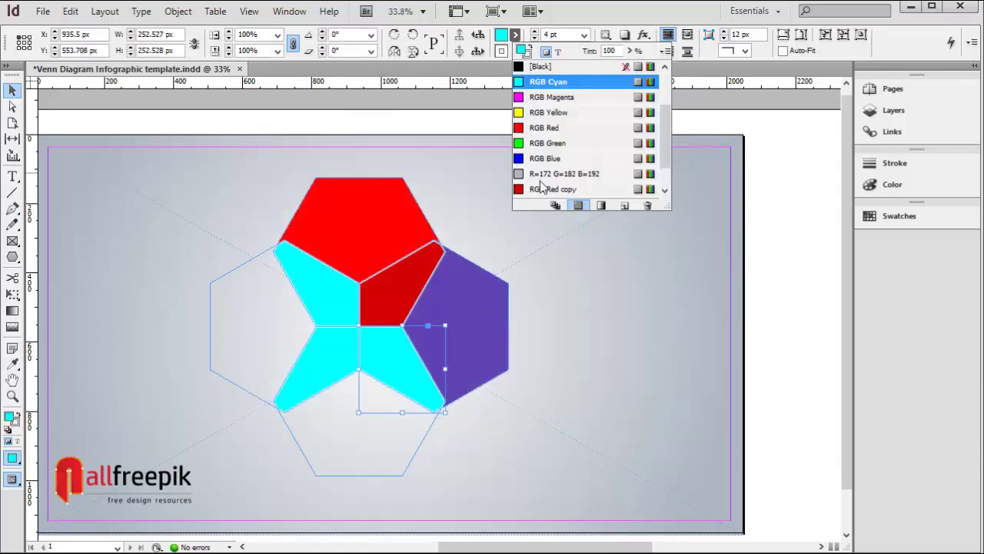
pyautogui.click(665, 193)
pyautogui.click(665, 193)
pyautogui.click(588, 189)
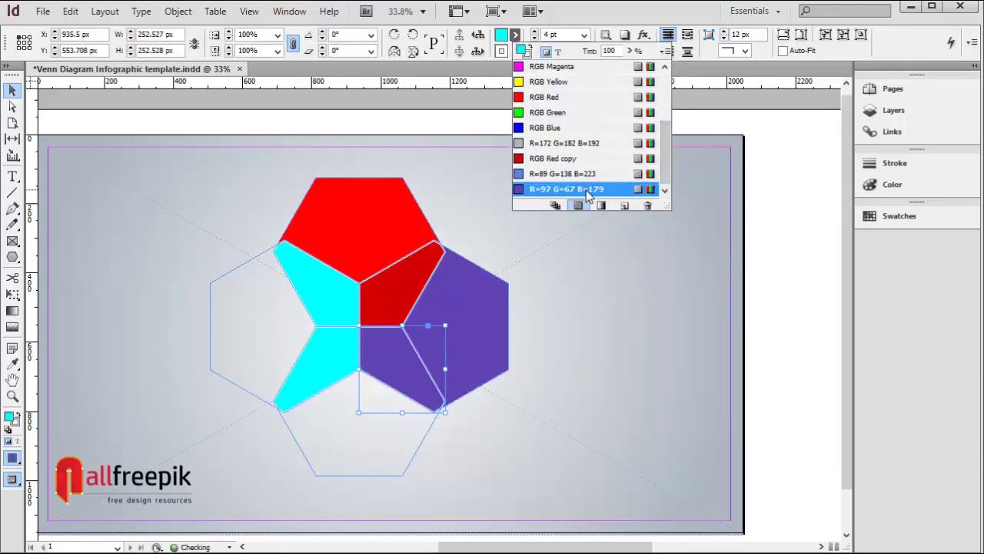
# Step: Fill the right hexagon with the lighter R=89 G=138 B=223 swatch again and deselect it
pyautogui.click(481, 294)
pyautogui.click(516, 35)
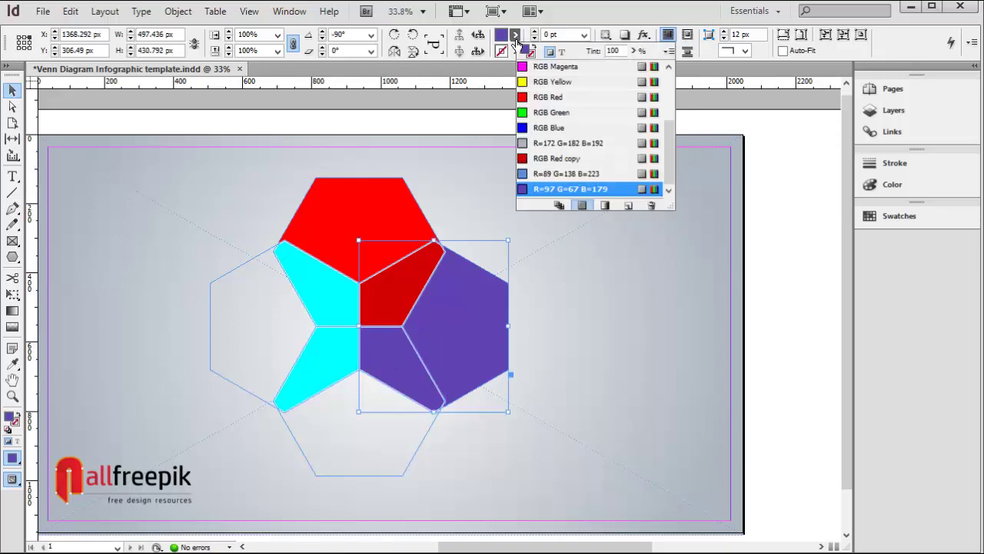
pyautogui.click(569, 174)
pyautogui.click(639, 286)
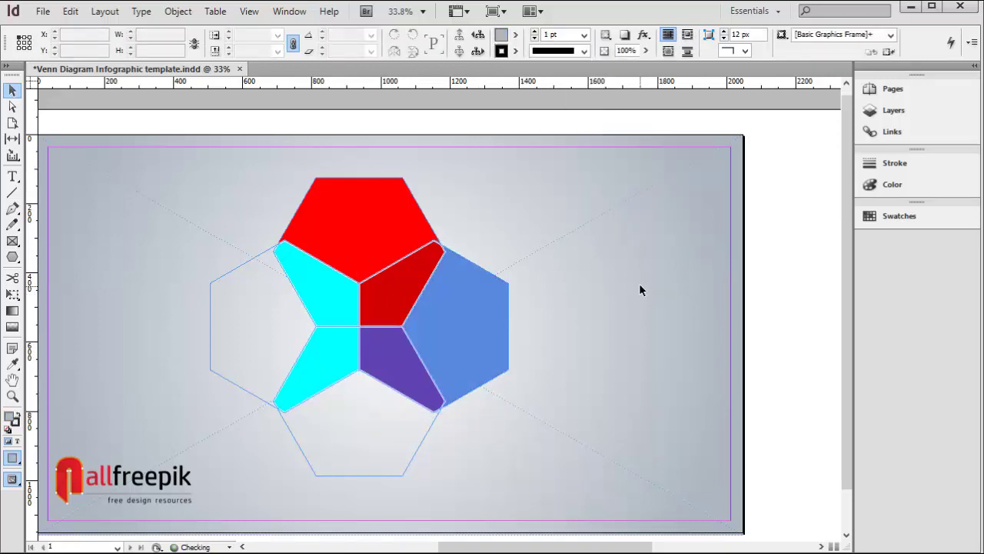
pyautogui.click(428, 475)
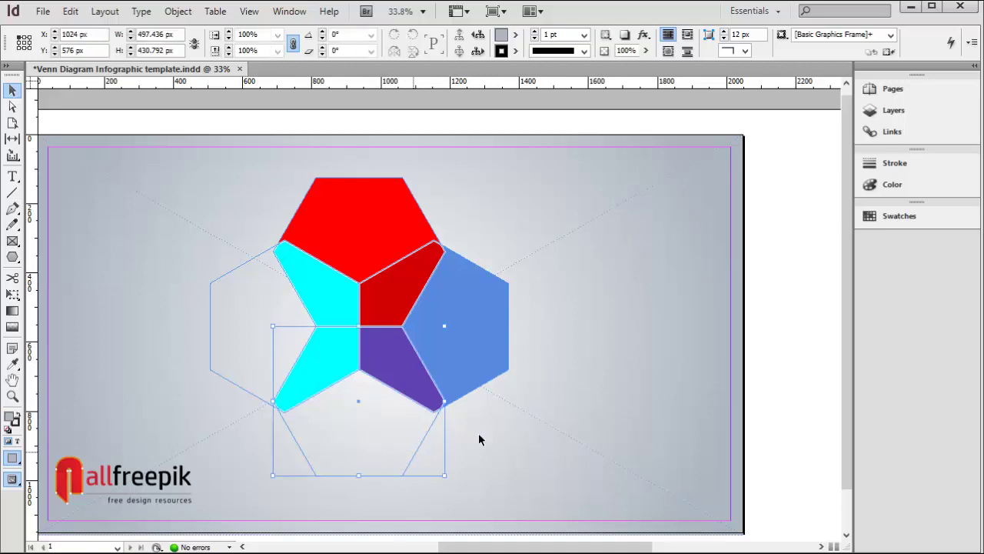
pyautogui.click(554, 169)
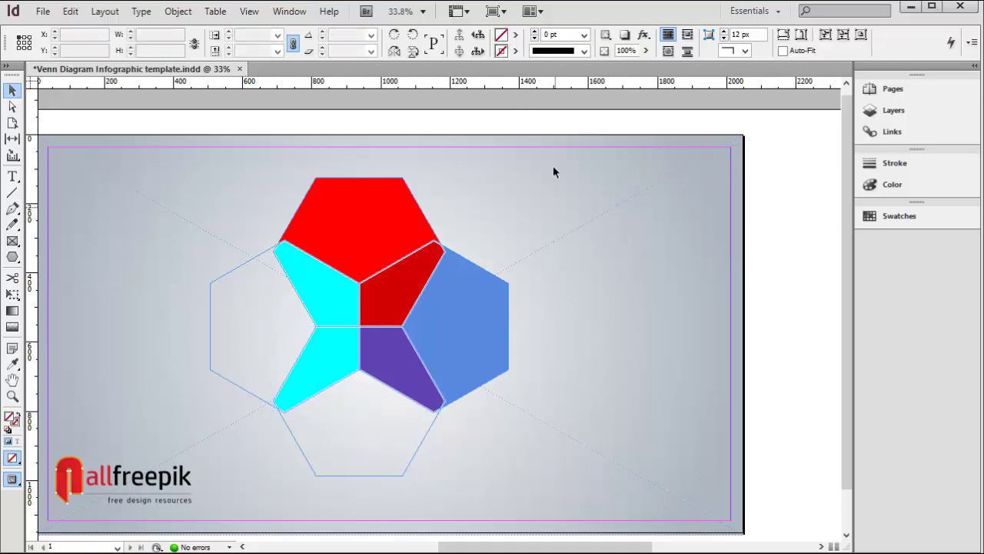
pyautogui.click(515, 35)
pyautogui.click(671, 51)
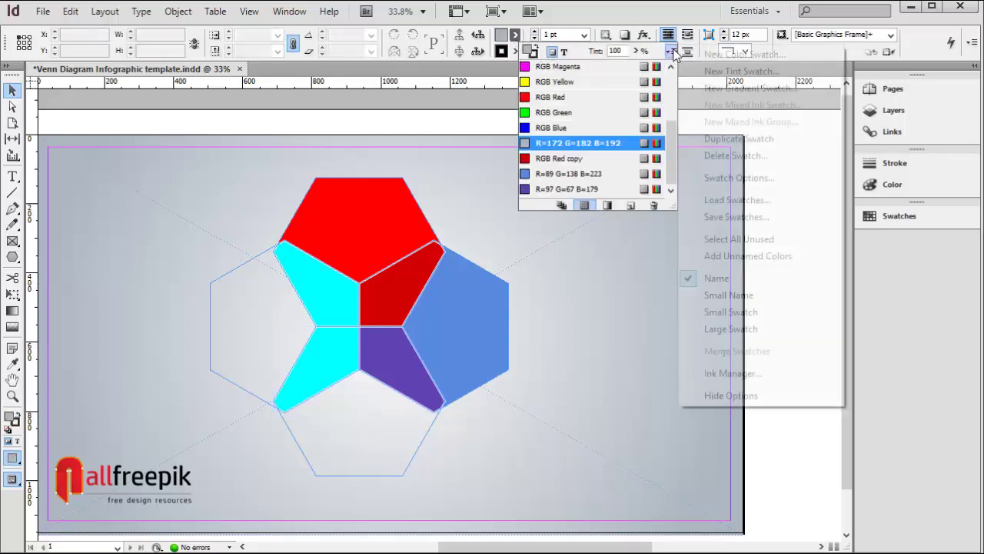
pyautogui.click(714, 56)
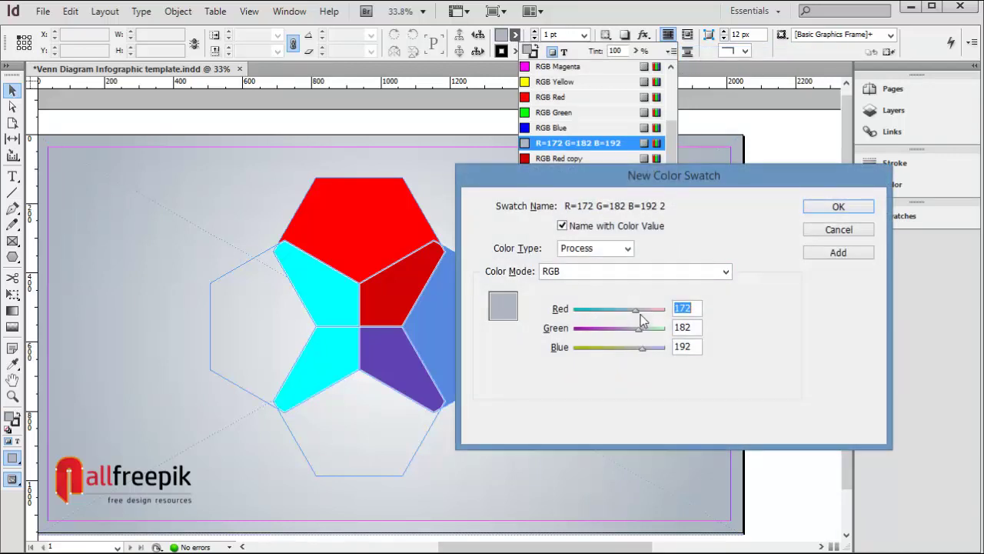
pyautogui.click(839, 230)
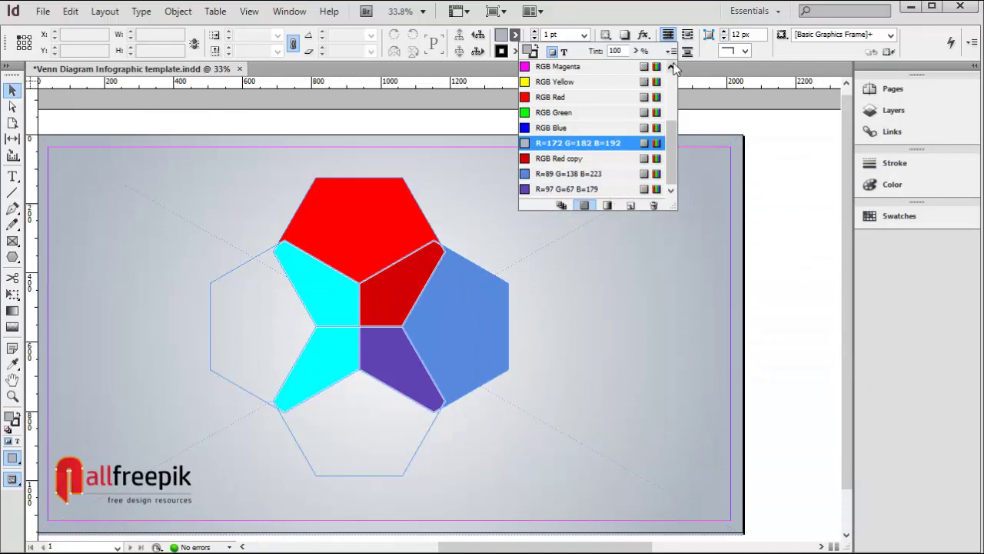
# Step: Create a new green RGB process swatch with R=0 G=220 B=28, starting from the purple swatch
pyautogui.click(612, 191)
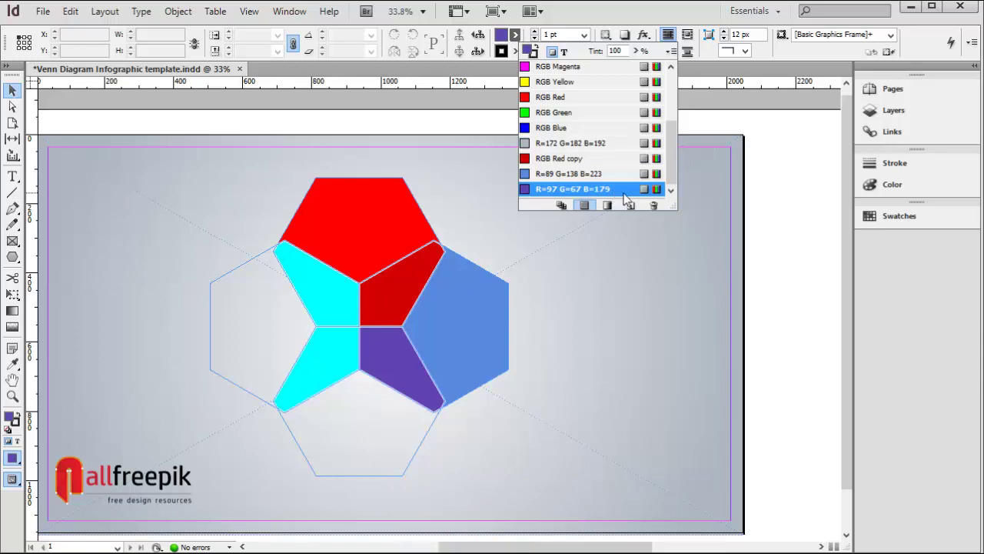
pyautogui.click(624, 189)
pyautogui.press('Return')
pyautogui.click(672, 51)
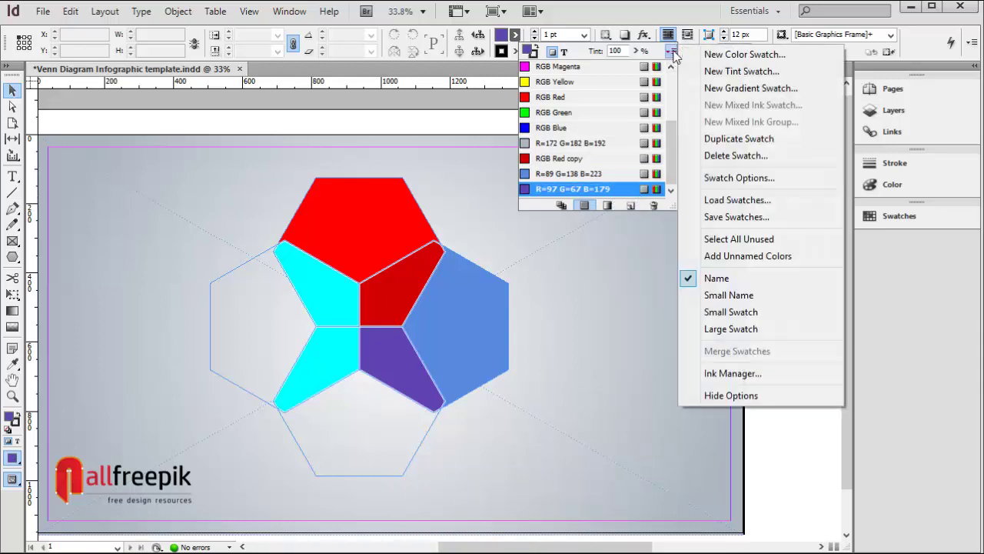
pyautogui.click(730, 57)
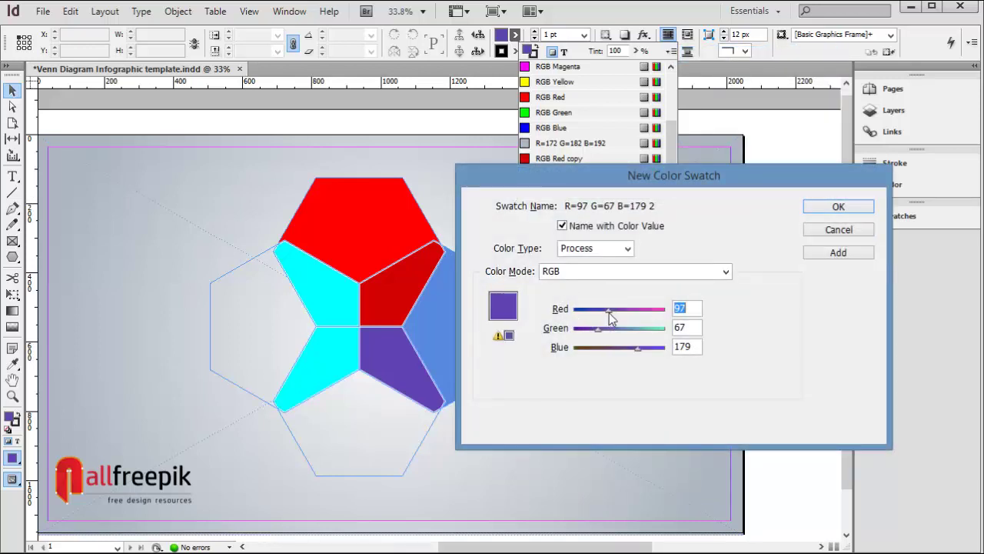
pyautogui.moveTo(609, 312); pyautogui.dragTo(588, 312)
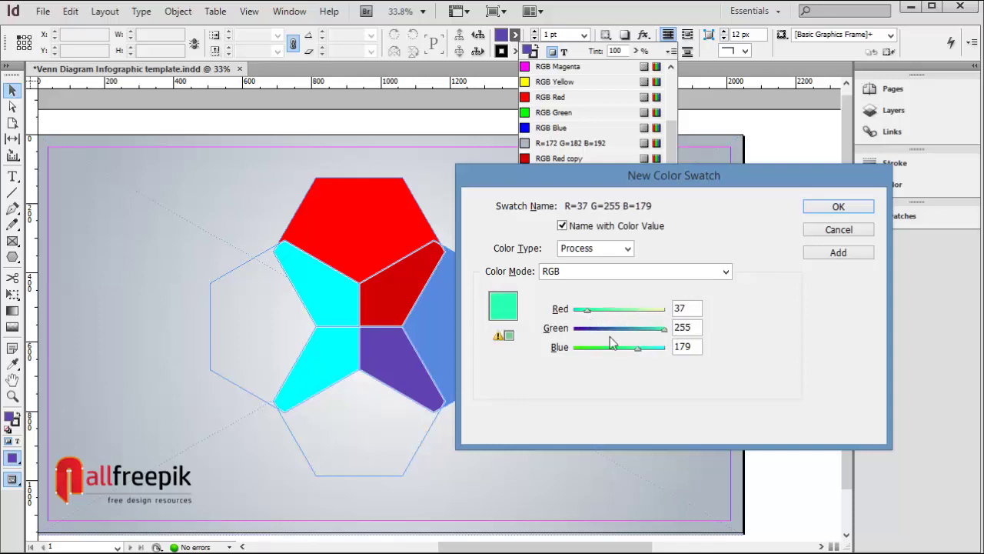
pyautogui.moveTo(637, 347); pyautogui.dragTo(589, 348)
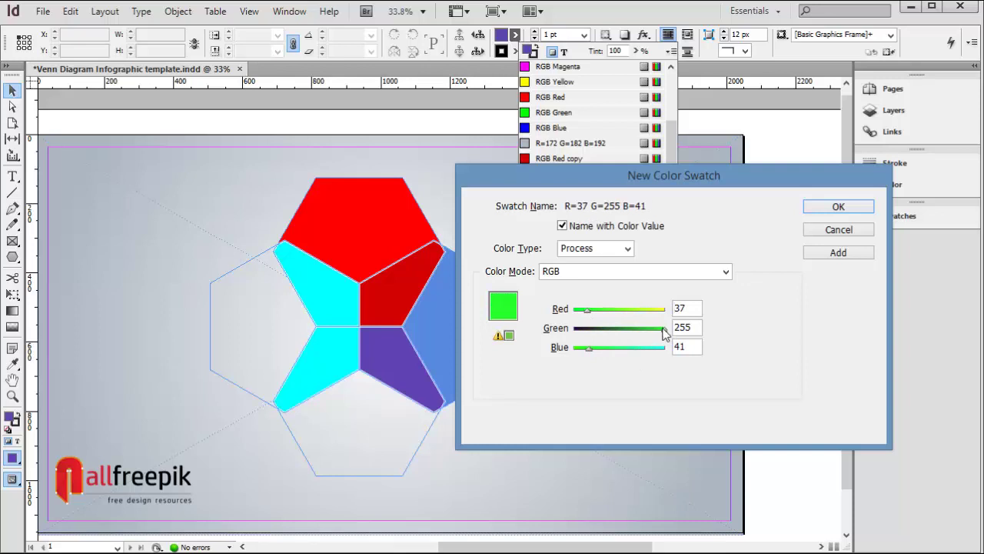
pyautogui.moveTo(664, 332); pyautogui.dragTo(659, 334)
pyautogui.moveTo(588, 310); pyautogui.dragTo(574, 312)
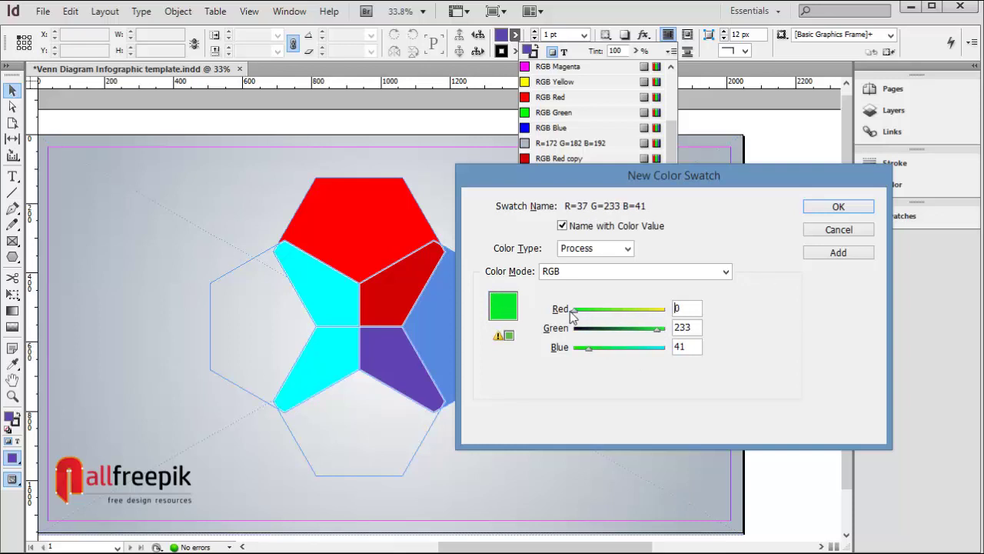
pyautogui.moveTo(589, 349)
pyautogui.mouseDown()
pyautogui.moveTo(604, 351)
pyautogui.moveTo(586, 352)
pyautogui.mouseUp()
pyautogui.moveTo(659, 334); pyautogui.dragTo(652, 334)
pyautogui.moveTo(575, 310); pyautogui.dragTo(557, 318)
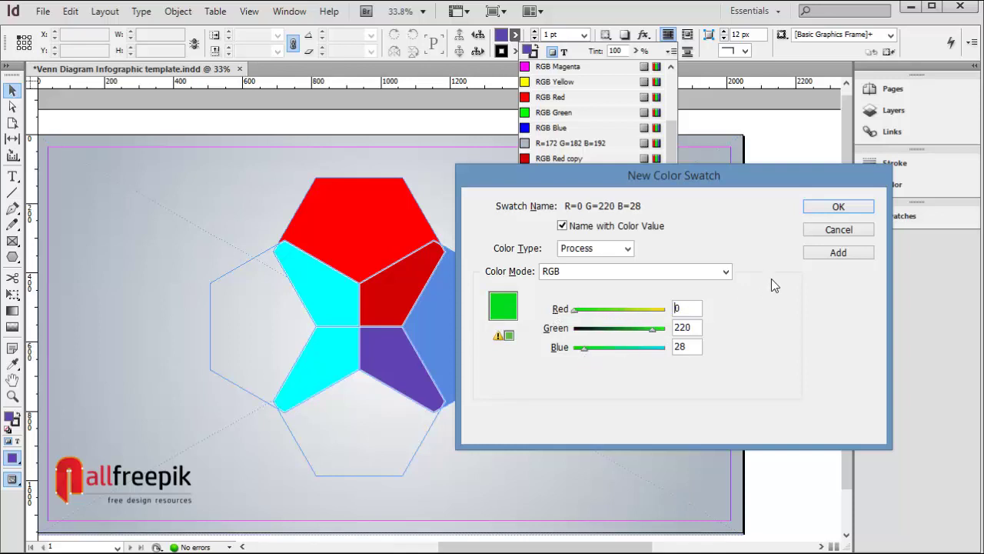
pyautogui.click(838, 206)
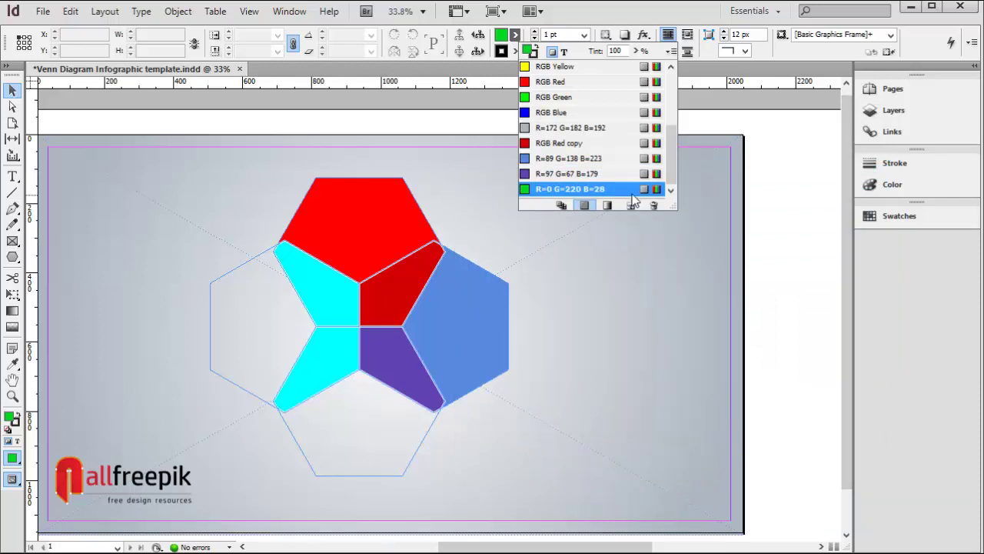
# Step: Duplicate the new green swatch and darken the copy by setting its Green value to 171
pyautogui.click(631, 206)
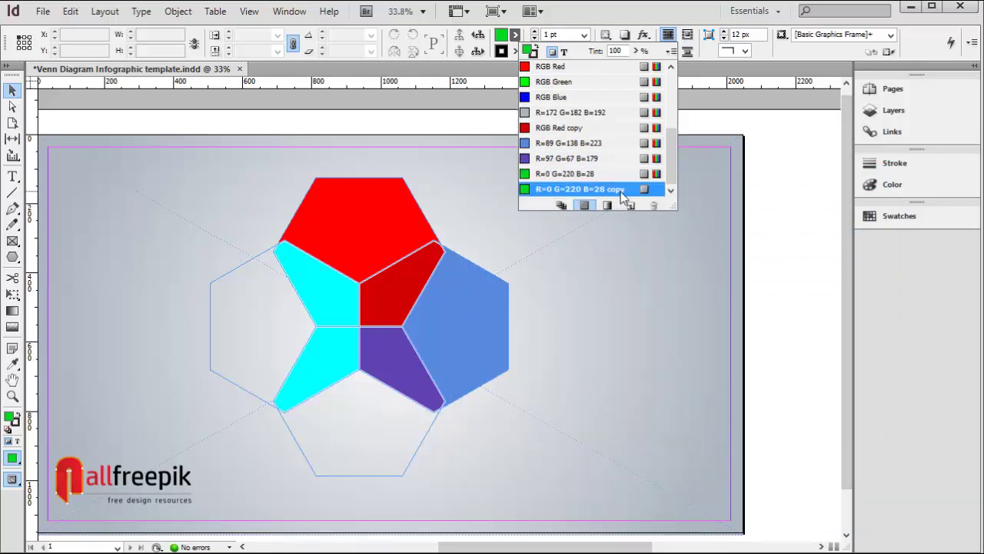
pyautogui.doubleClick(622, 193)
pyautogui.moveTo(441, 300); pyautogui.dragTo(423, 302)
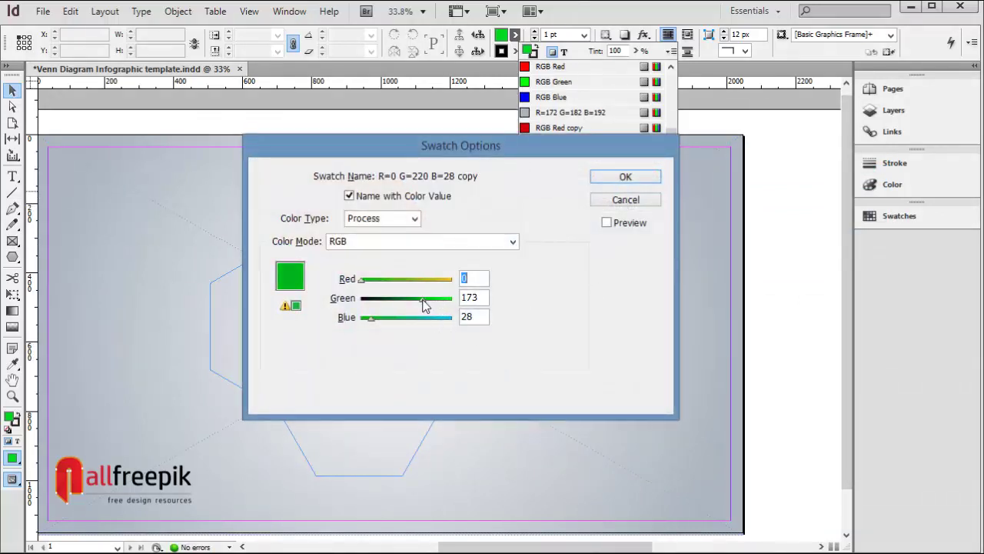
pyautogui.click(625, 178)
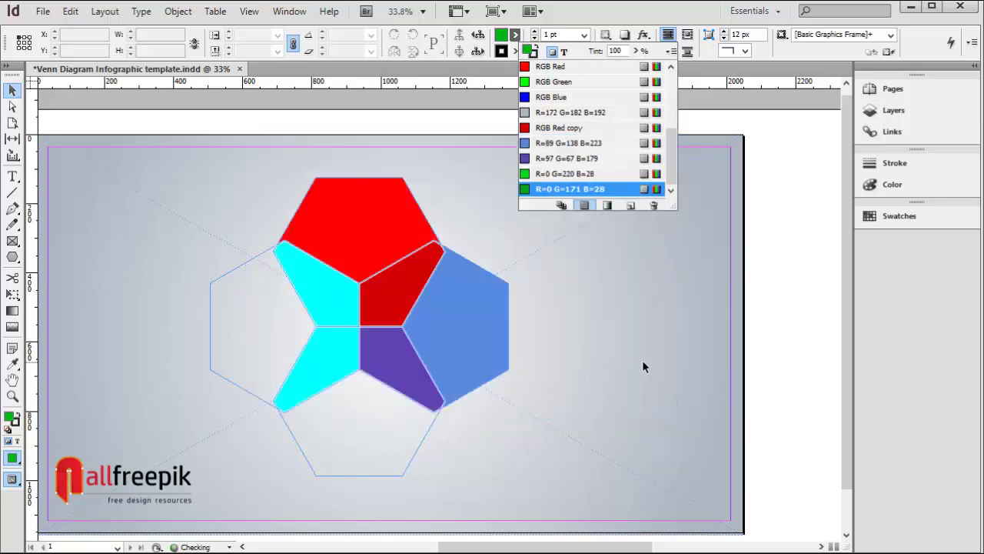
pyautogui.click(678, 302)
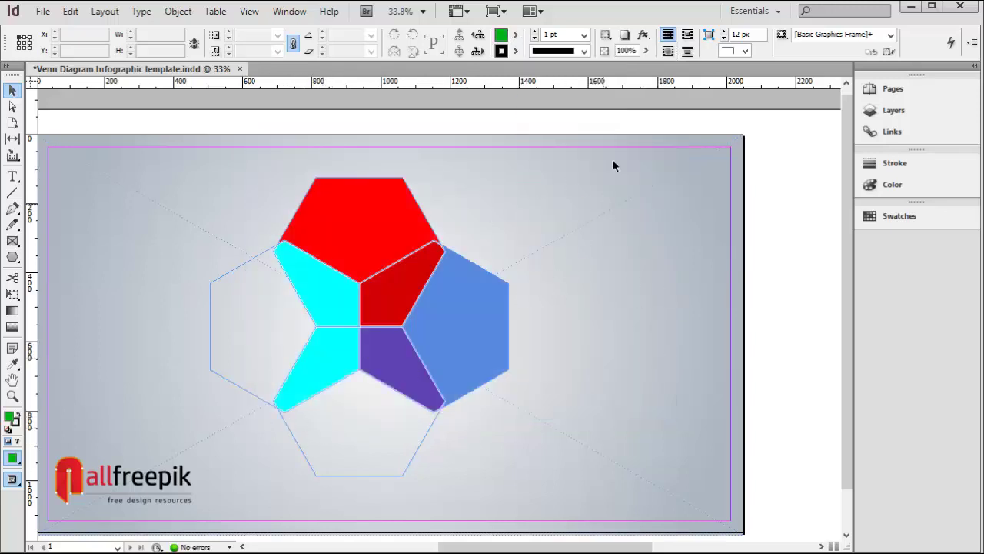
# Step: Duplicate the dark green R=0 G=171 B=28 swatch and change the copy to orange with R=255 G=179 B=0
pyautogui.click(515, 34)
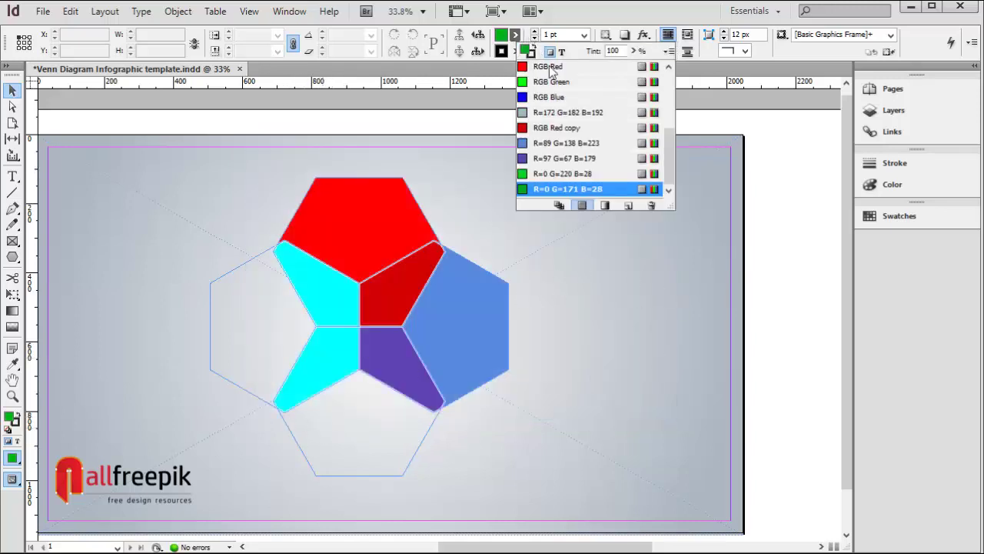
pyautogui.click(628, 206)
pyautogui.doubleClick(603, 192)
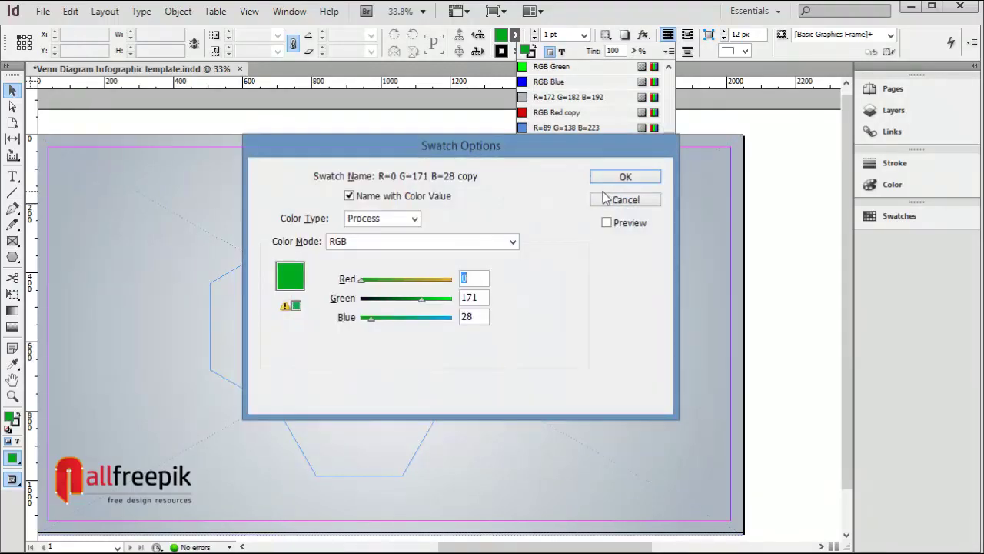
pyautogui.moveTo(477, 143); pyautogui.dragTo(621, 135)
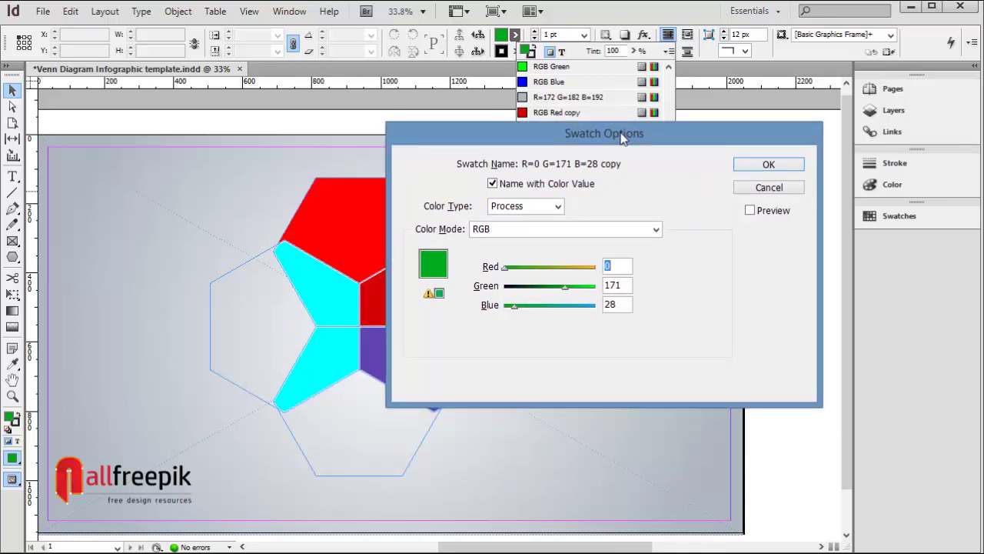
pyautogui.moveTo(621, 135); pyautogui.dragTo(574, 206)
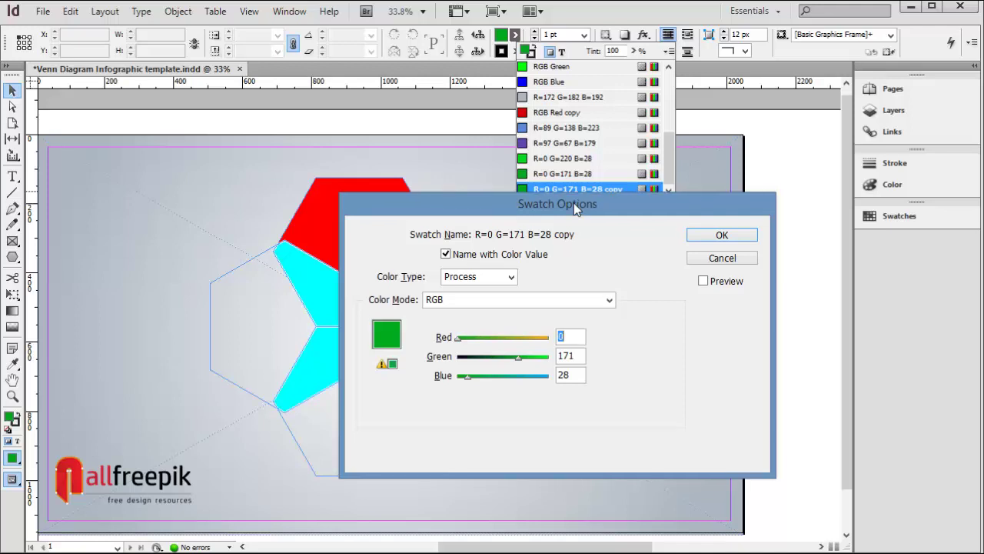
pyautogui.moveTo(575, 204); pyautogui.dragTo(574, 190)
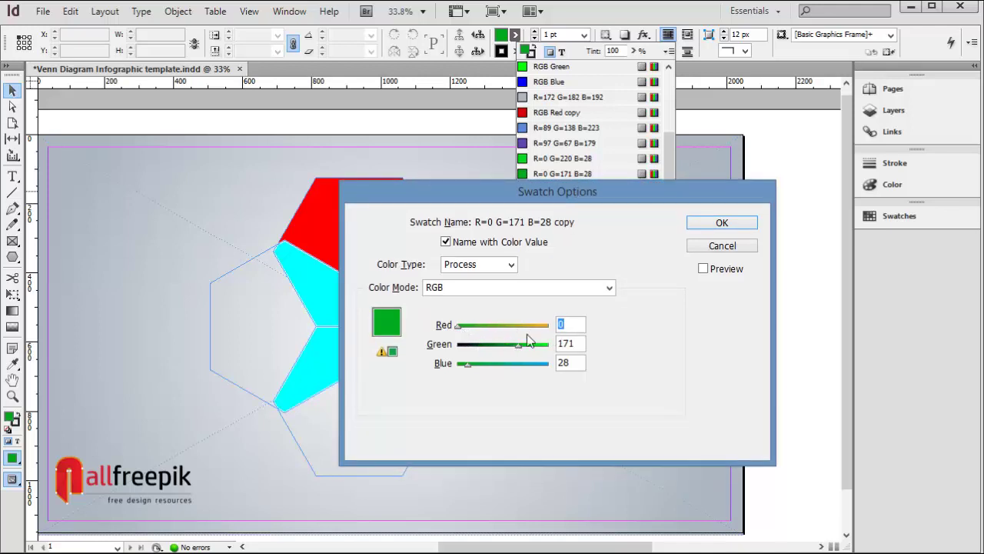
pyautogui.moveTo(460, 326); pyautogui.dragTo(527, 344)
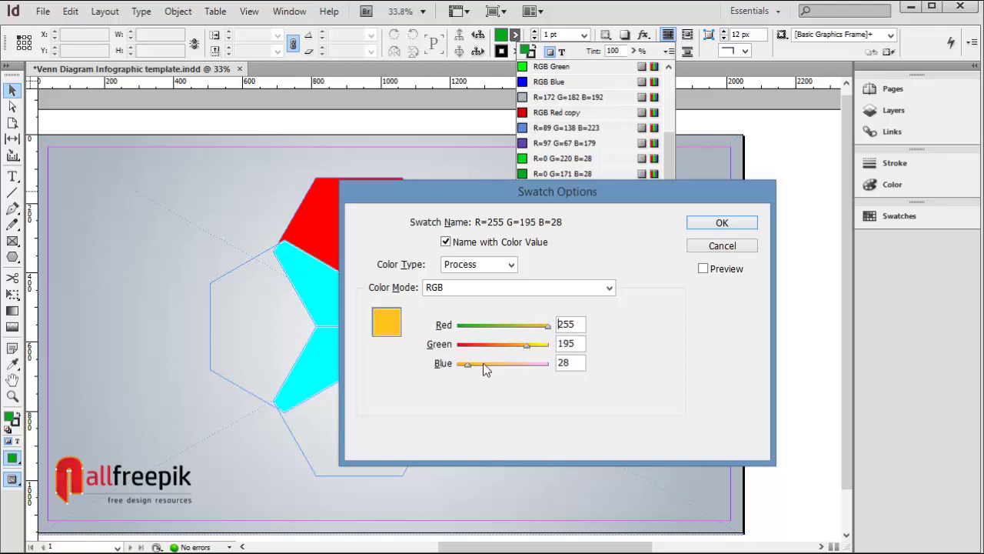
pyautogui.moveTo(468, 365); pyautogui.dragTo(455, 366)
pyautogui.moveTo(532, 347); pyautogui.dragTo(523, 347)
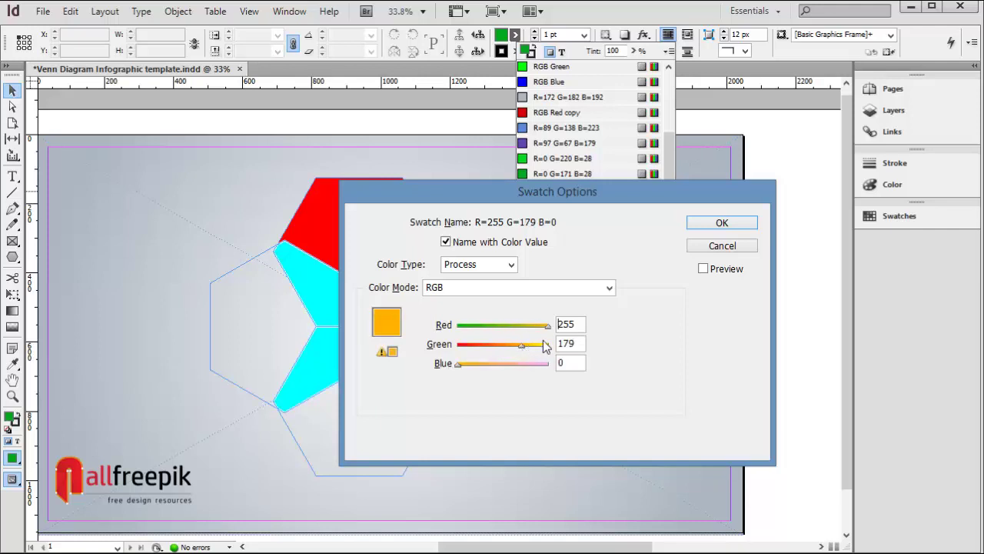
pyautogui.click(719, 225)
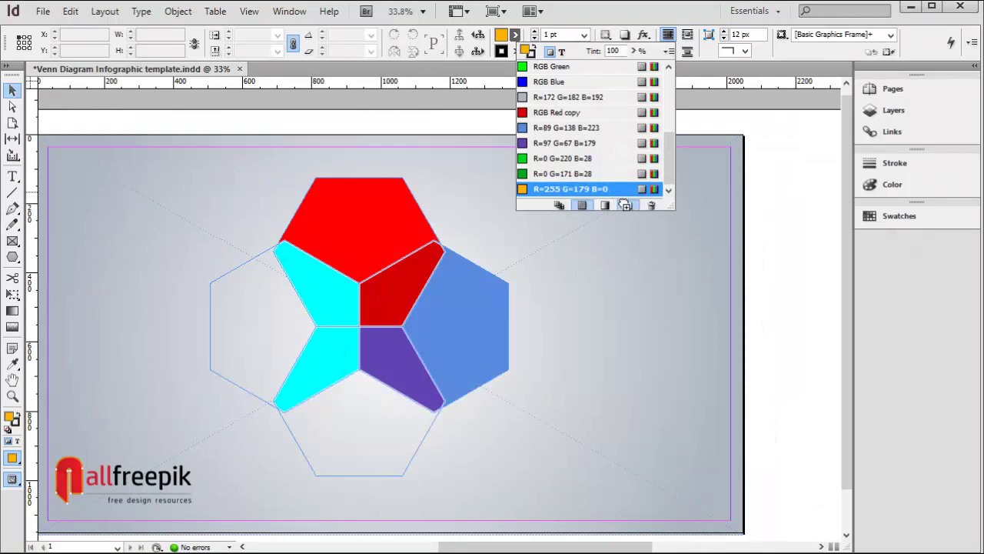
# Step: Duplicate the new orange swatch and darken the copy to R=242 G=147 B=0
pyautogui.click(605, 204)
pyautogui.doubleClick(598, 193)
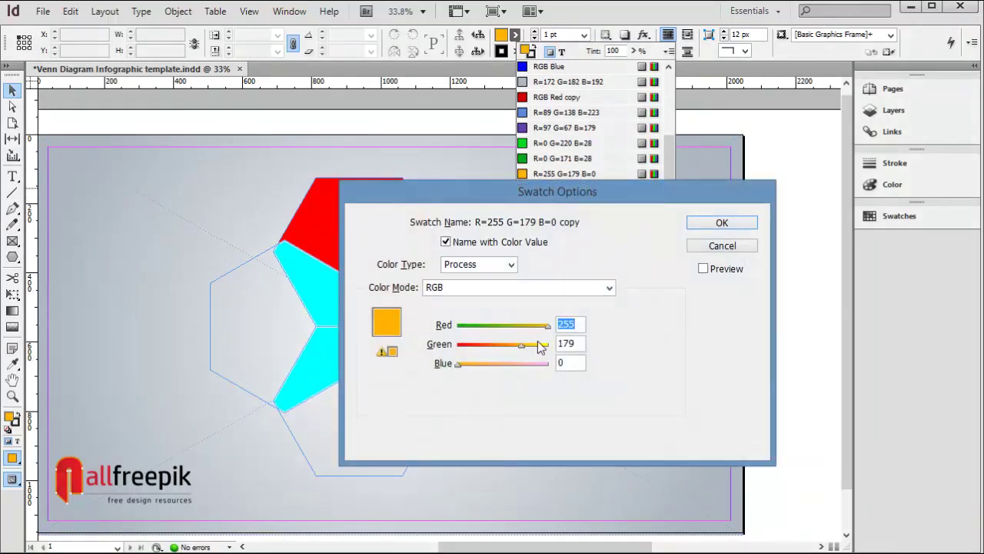
pyautogui.moveTo(523, 345); pyautogui.dragTo(511, 353)
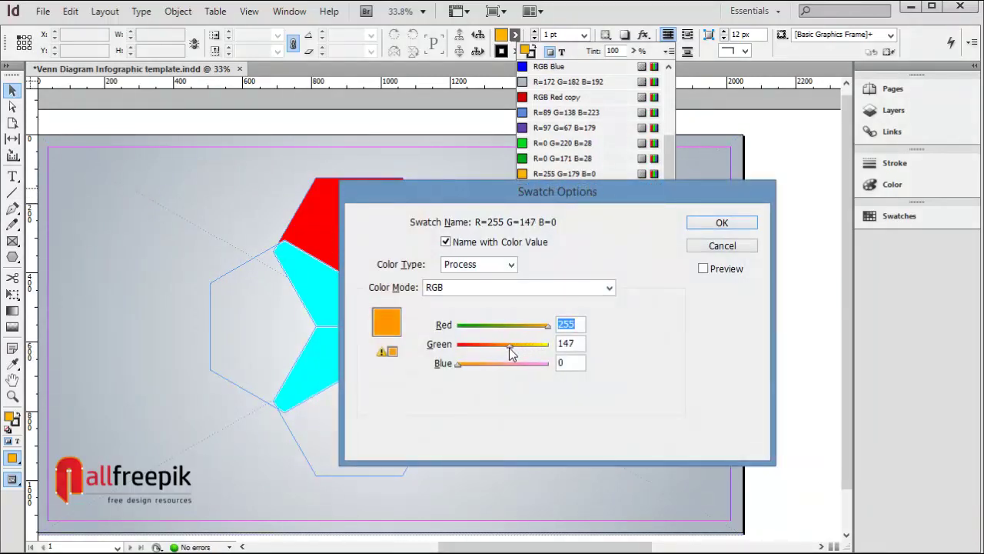
pyautogui.moveTo(548, 325); pyautogui.dragTo(544, 327)
pyautogui.click(722, 222)
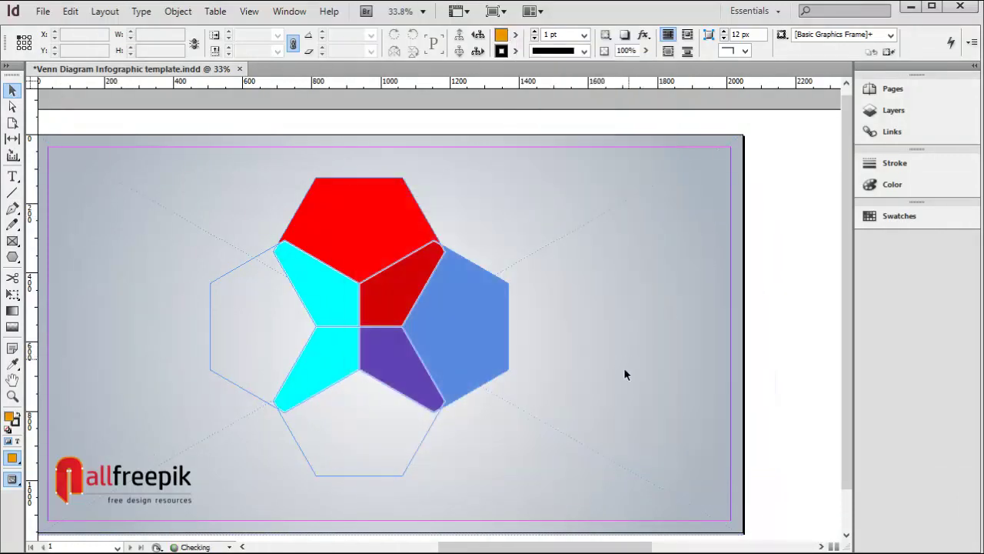
# Step: Fill the lower hexagon with the R=0 G=220 B=28 green swatch and deselect it
pyautogui.moveTo(446, 463); pyautogui.dragTo(384, 450)
pyautogui.click(515, 35)
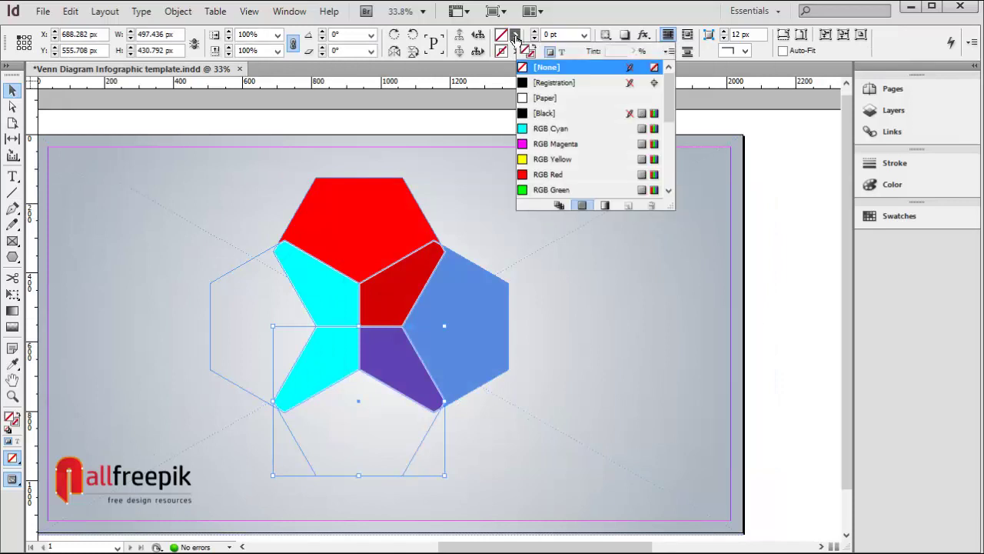
pyautogui.scroll(-3, 666, 119)
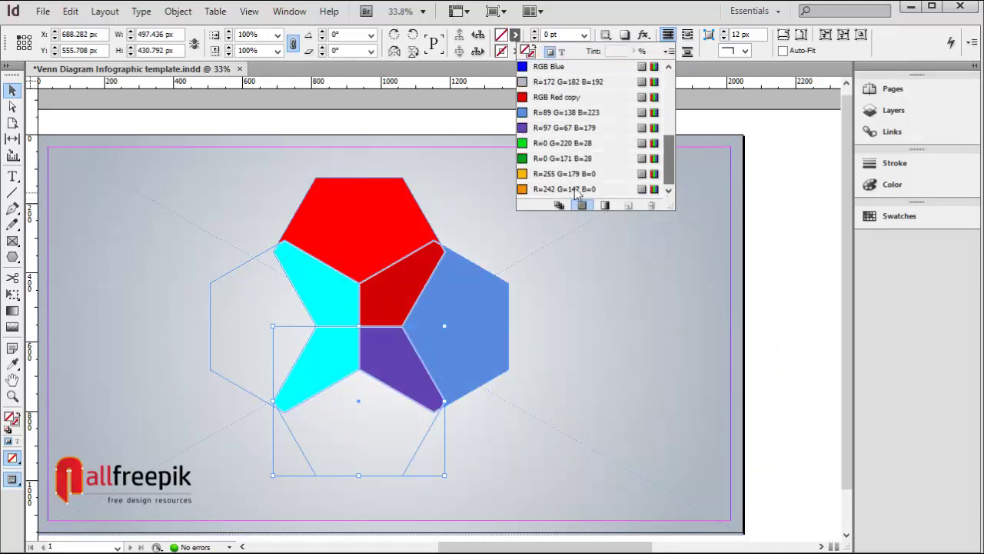
pyautogui.click(569, 143)
pyautogui.click(578, 385)
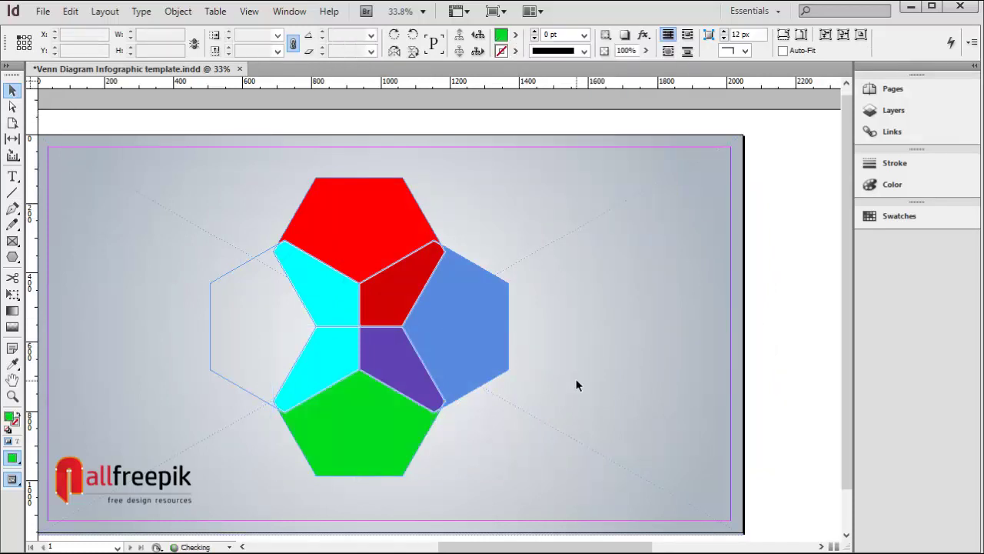
# Step: Fill the lower-left overlap shape with the darker R=0 G=171 B=28 green swatch and deselect it
pyautogui.click(342, 359)
pyautogui.click(515, 34)
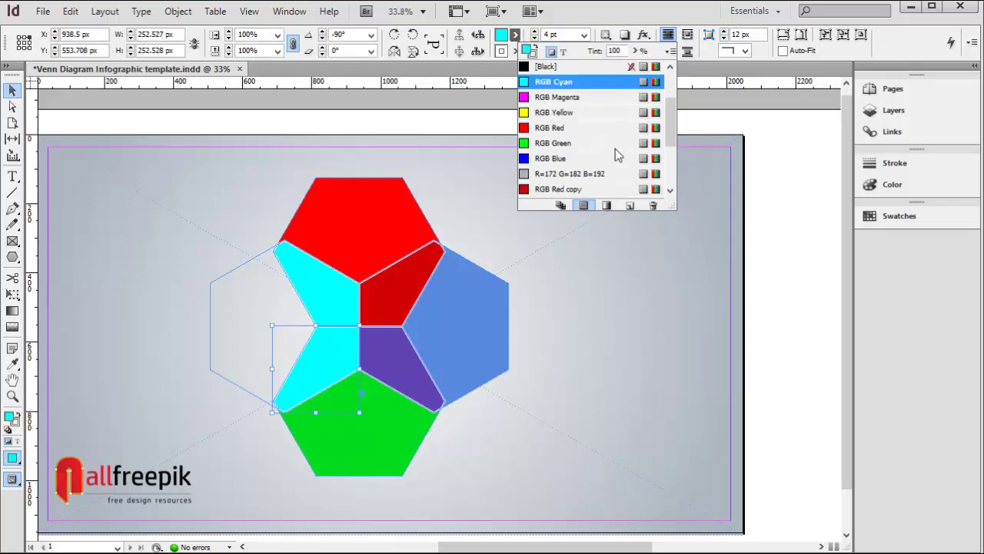
pyautogui.scroll(-3, 671, 204)
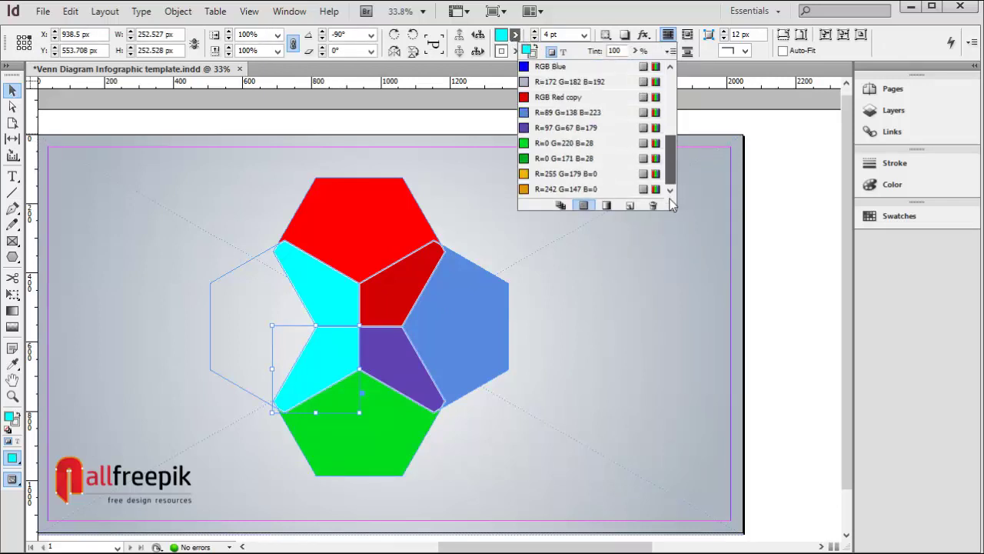
pyautogui.click(542, 158)
pyautogui.click(639, 360)
# Step: Fill the left hexagon with the lighter R=255 G=179 B=0 orange swatch
pyautogui.moveTo(158, 323); pyautogui.dragTo(227, 353)
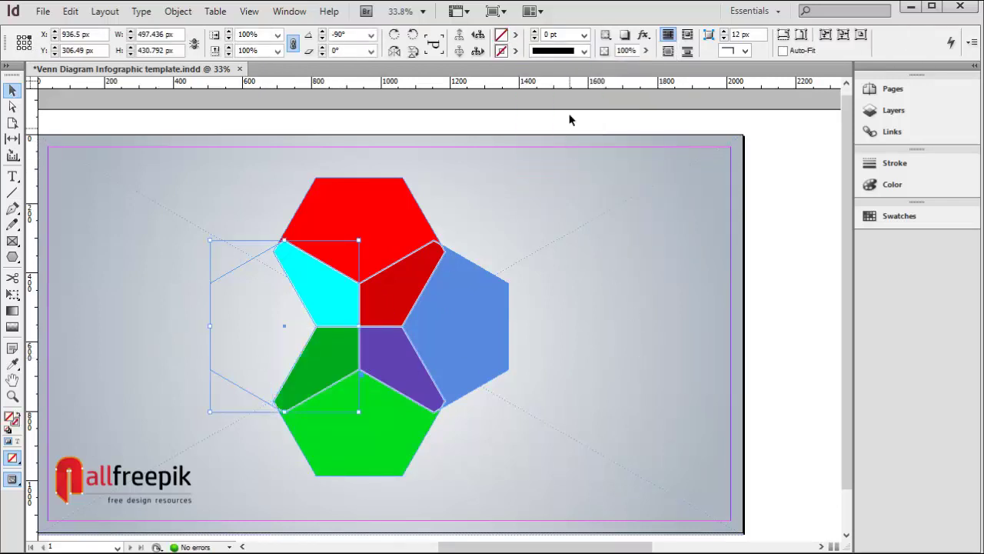
pyautogui.click(516, 34)
pyautogui.scroll(-3, 670, 185)
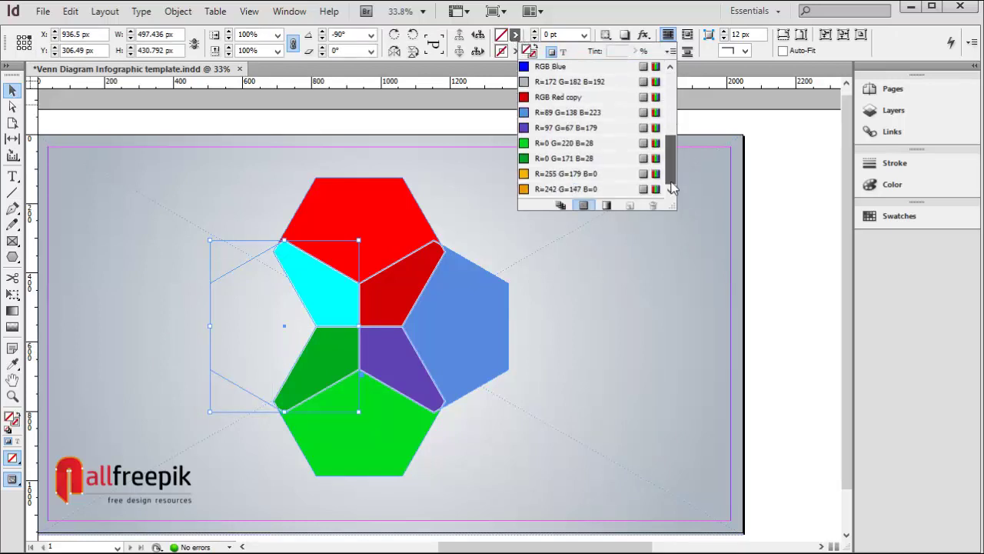
pyautogui.click(566, 173)
pyautogui.click(622, 342)
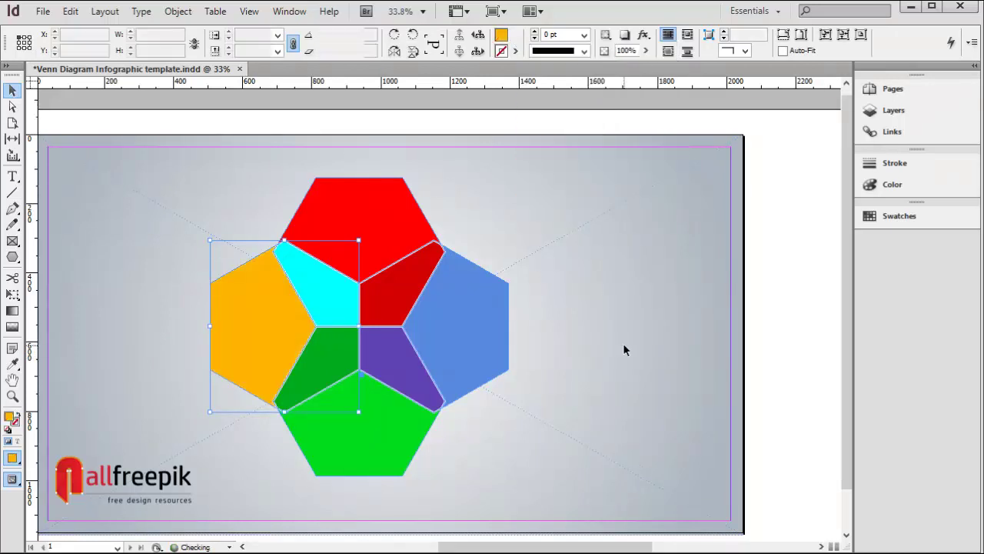
# Step: Fill the upper-left overlap shape with the darker R=242 G=147 B=0 orange swatch and deselect it
pyautogui.click(334, 296)
pyautogui.click(515, 34)
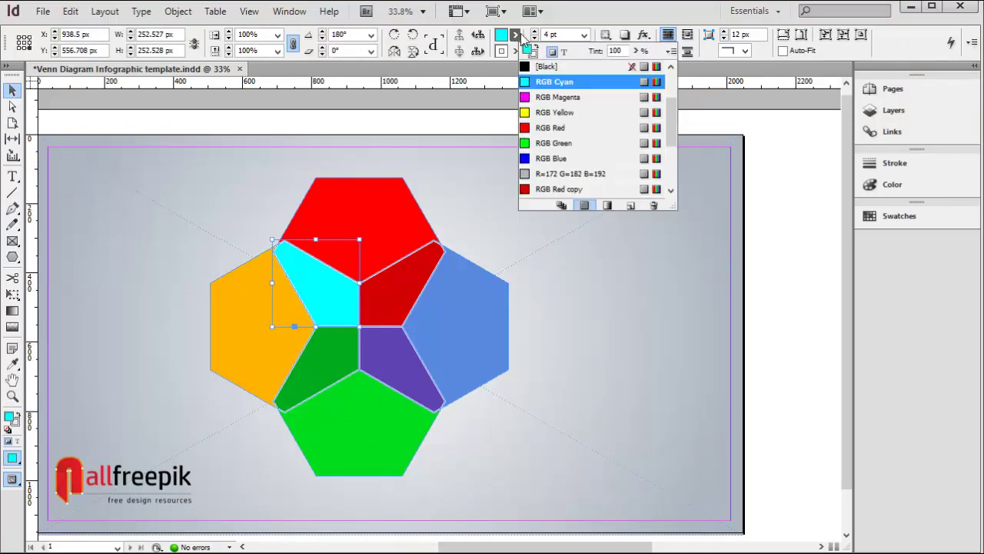
pyautogui.scroll(-3, 673, 115)
pyautogui.click(566, 190)
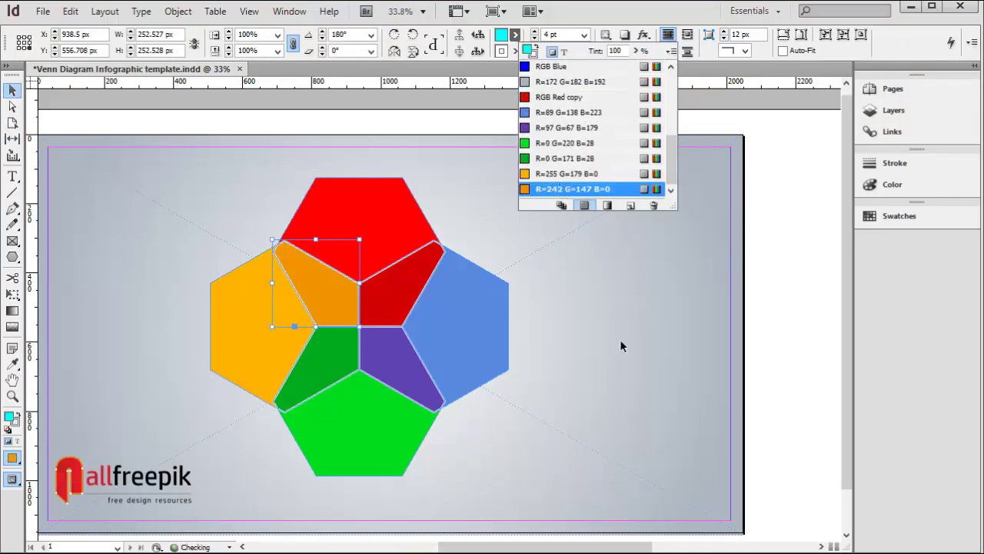
pyautogui.click(627, 345)
# Step: Preview the infographic page without guides and frame edges, and examine the whole layout
pyautogui.press('w')
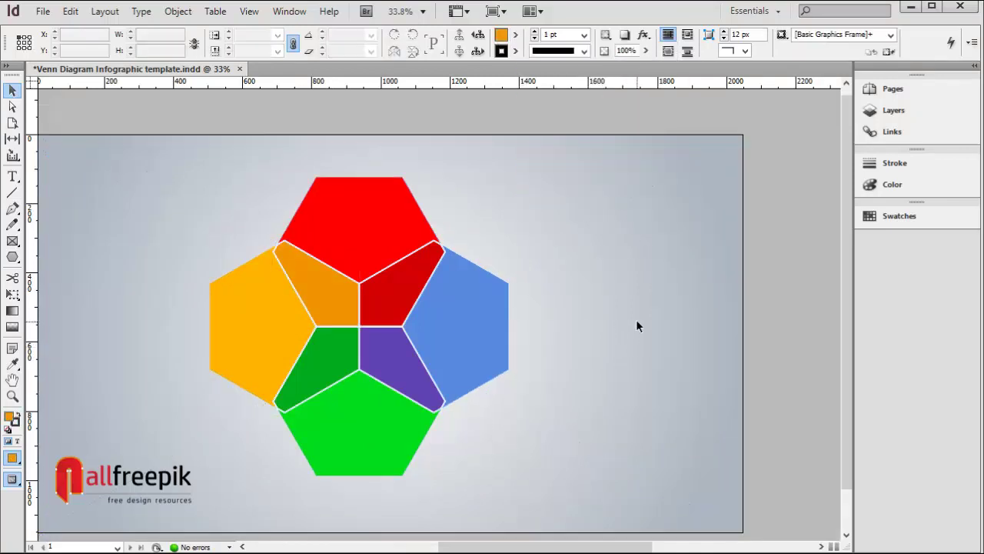
pyautogui.hscroll(-3, 608, 435)
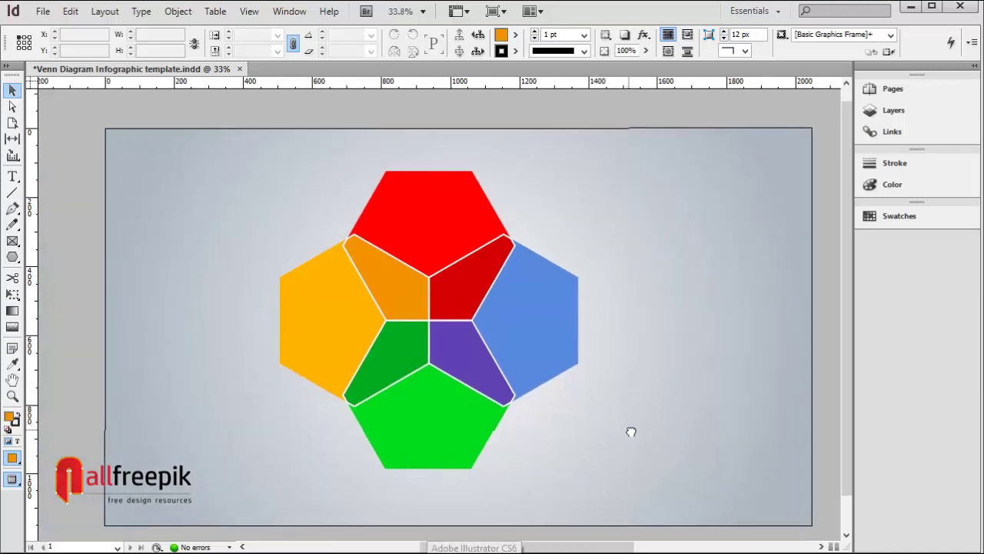
pyautogui.press('w')
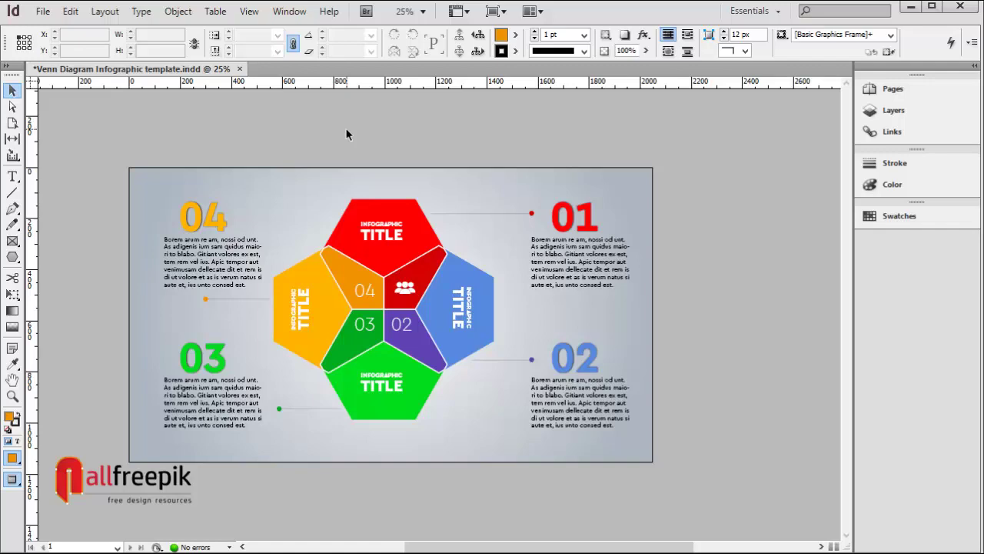
pyautogui.moveTo(89, 154); pyautogui.dragTo(755, 500)
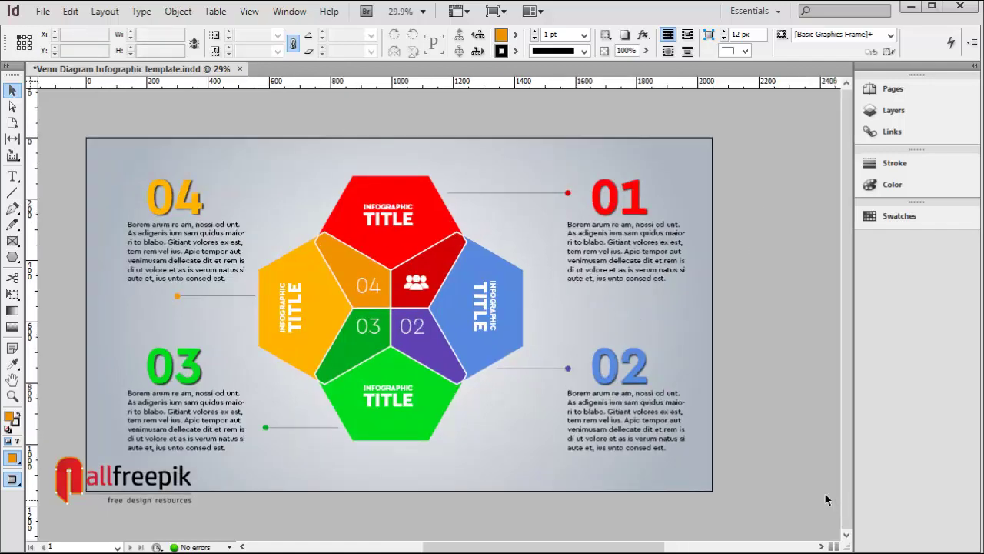